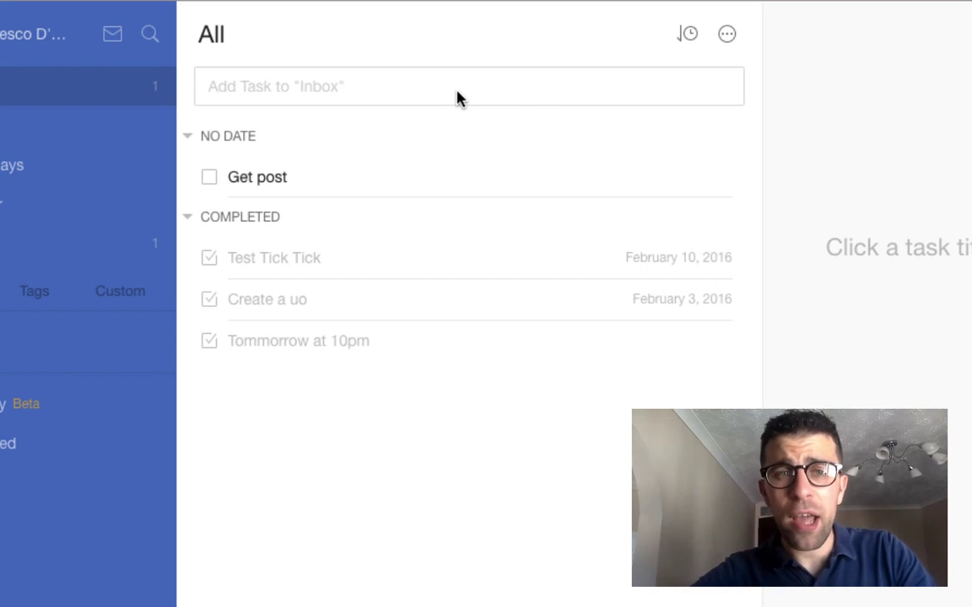
Enter 'Clean the bedroom' as a new task and open its due-date calendar.
click(413, 89)
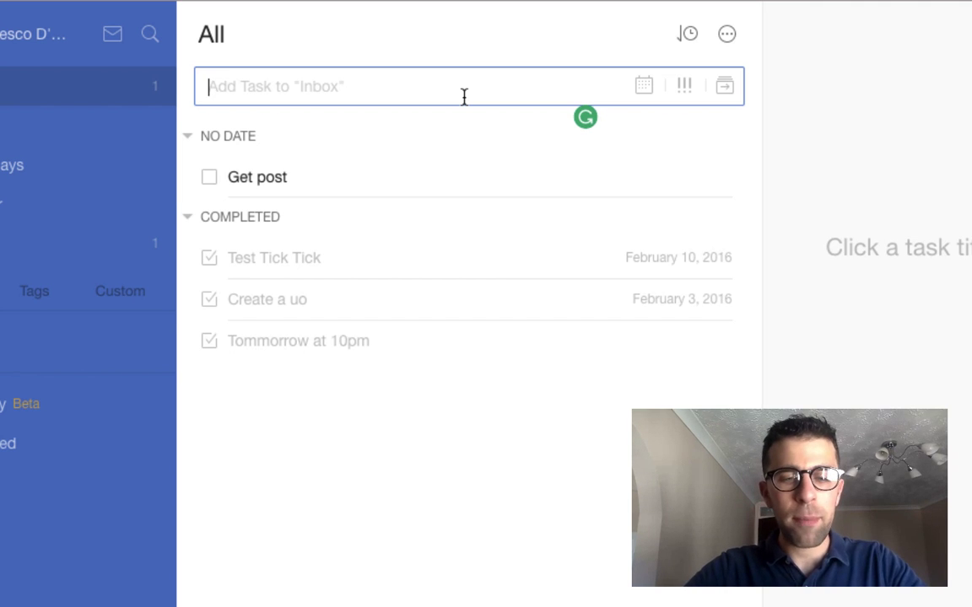
text(Clean the bed)
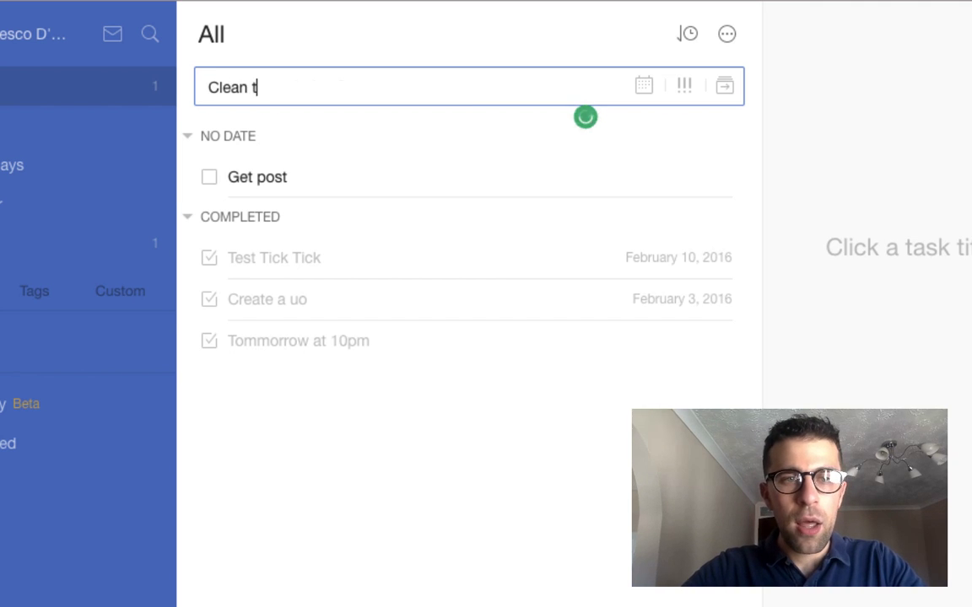
text(room)
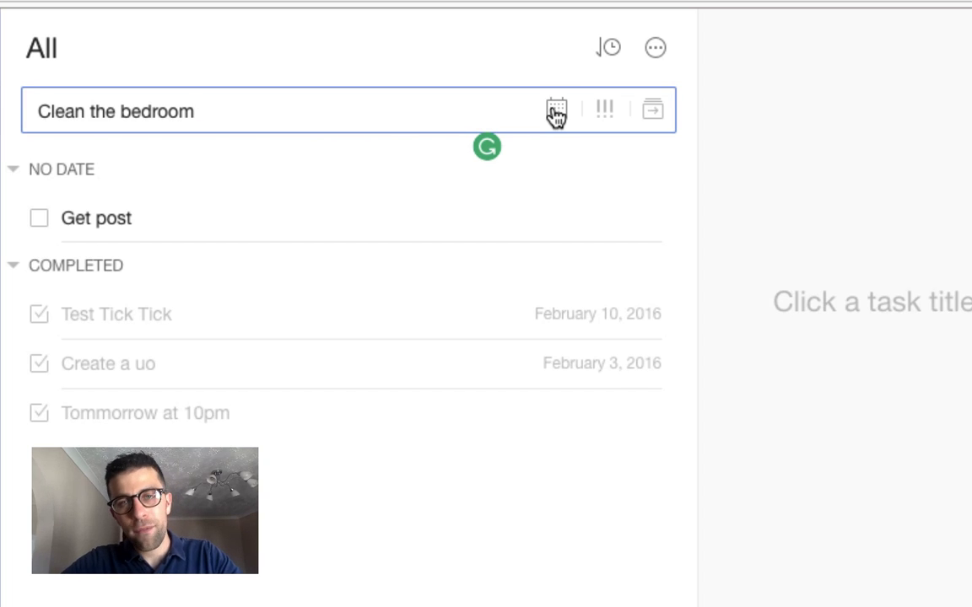
click(555, 112)
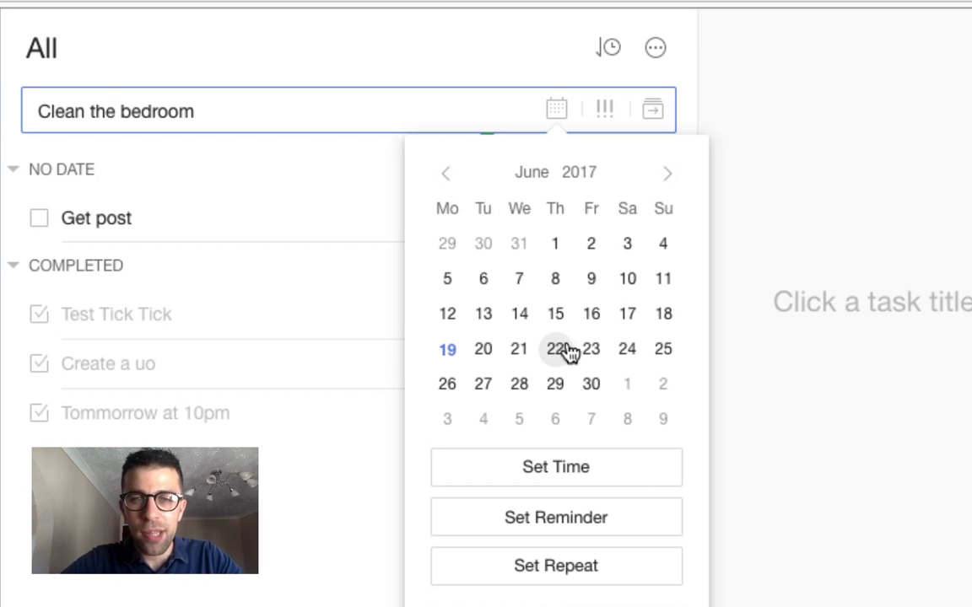
Set the task's due date to June 19 at 3:00 PM.
click(446, 348)
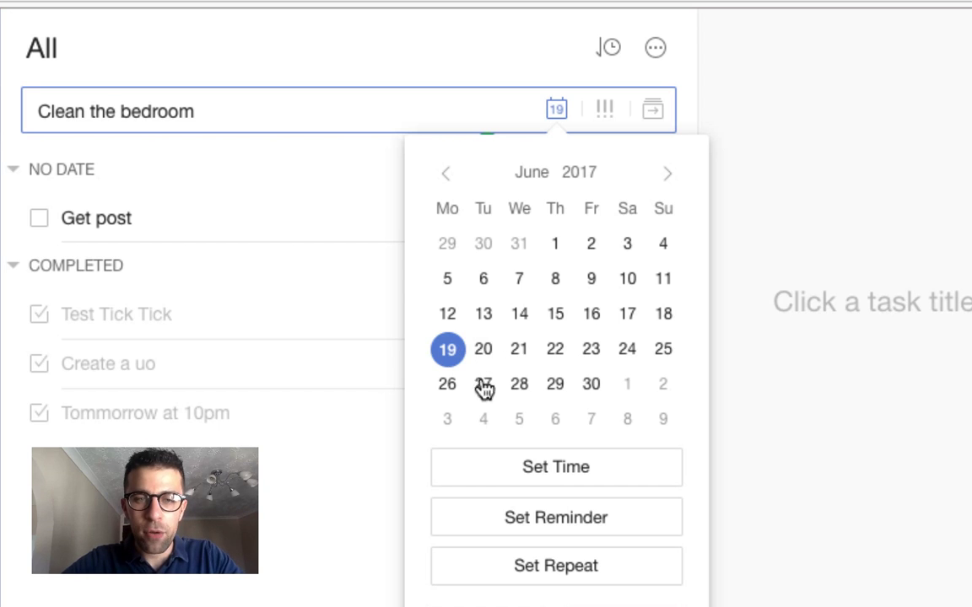
click(515, 477)
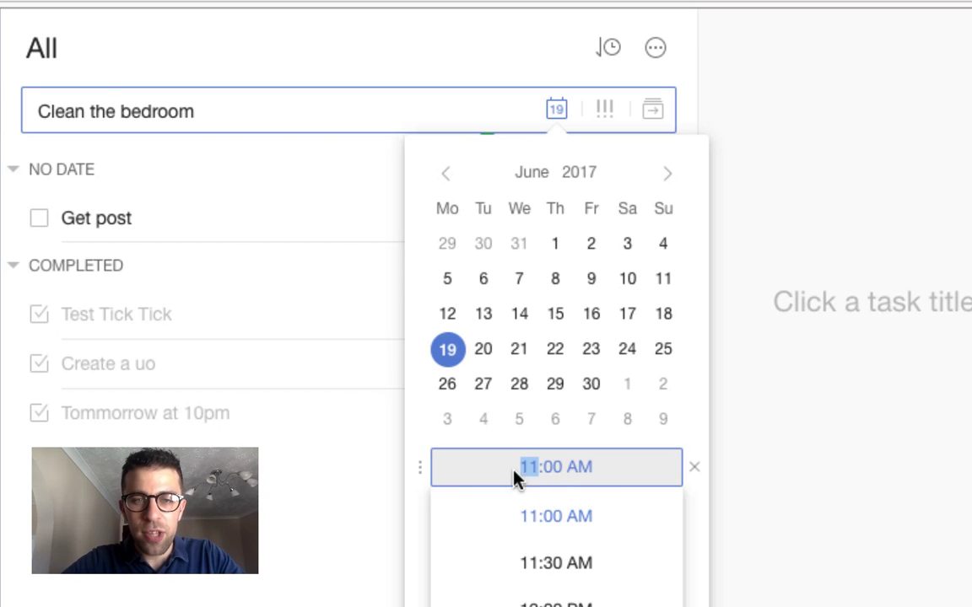
text(3)
click(586, 472)
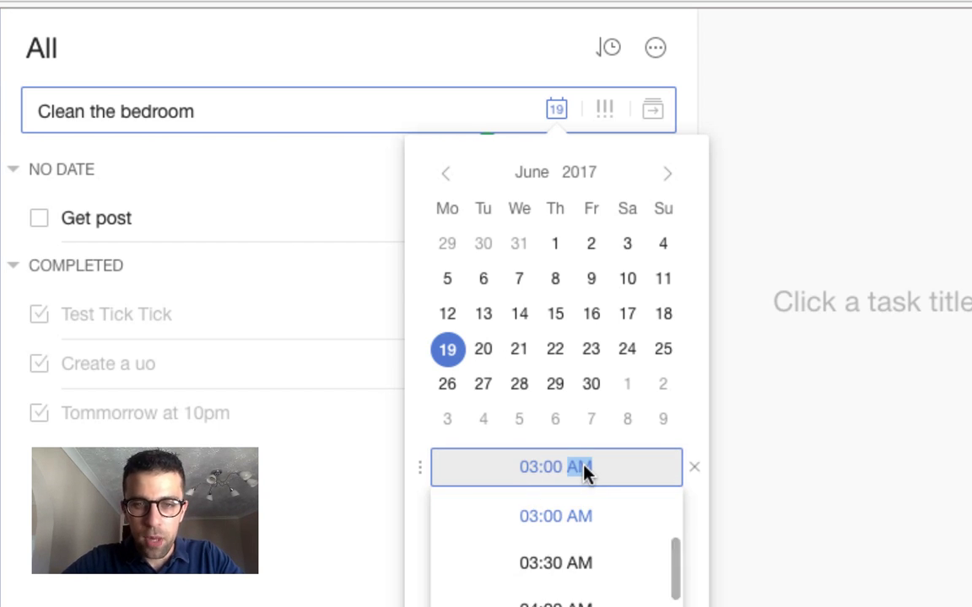
text(p)
Add a 5-minutes-before reminder alongside the on-time reminder.
click(581, 516)
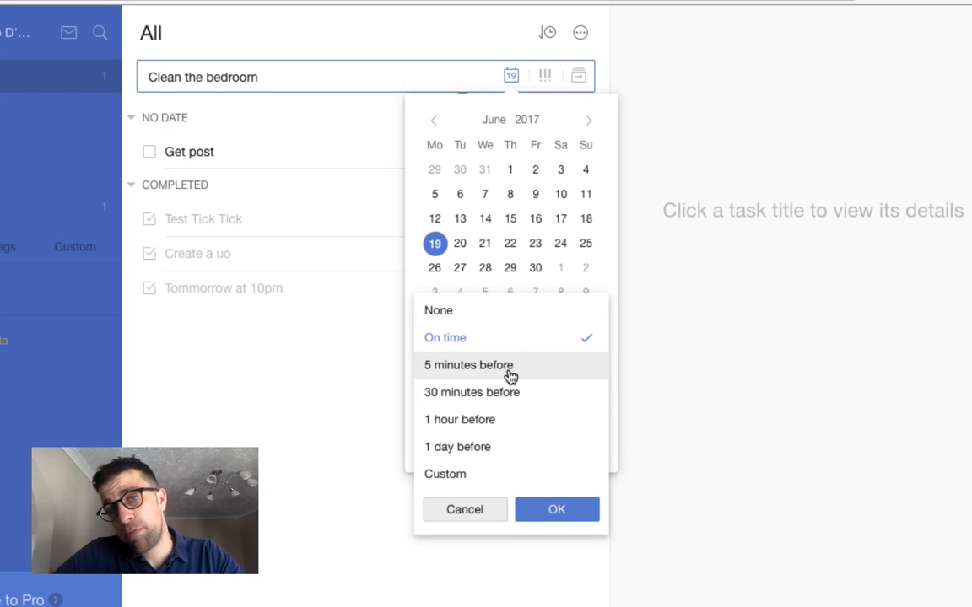
click(510, 376)
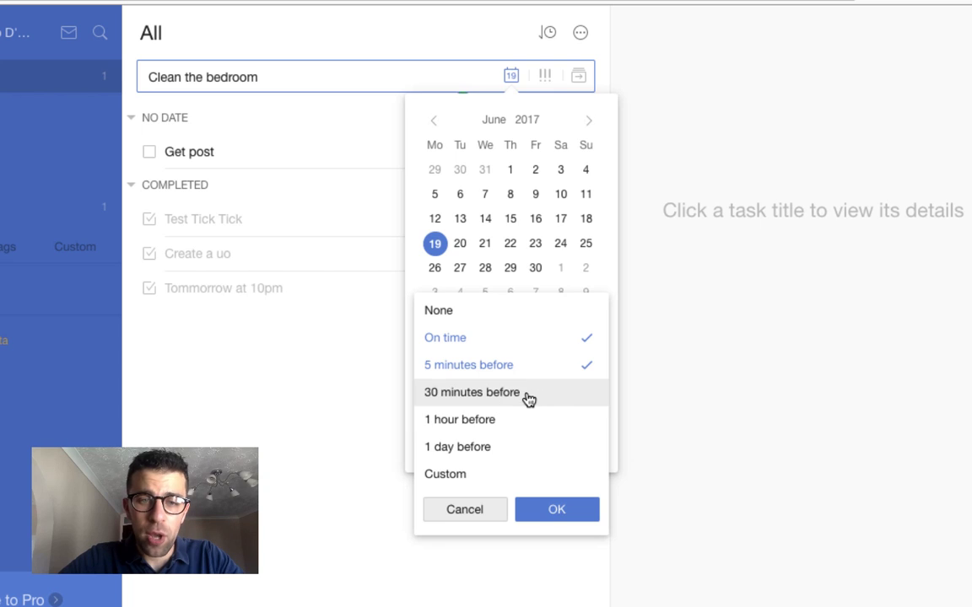
key(Return)
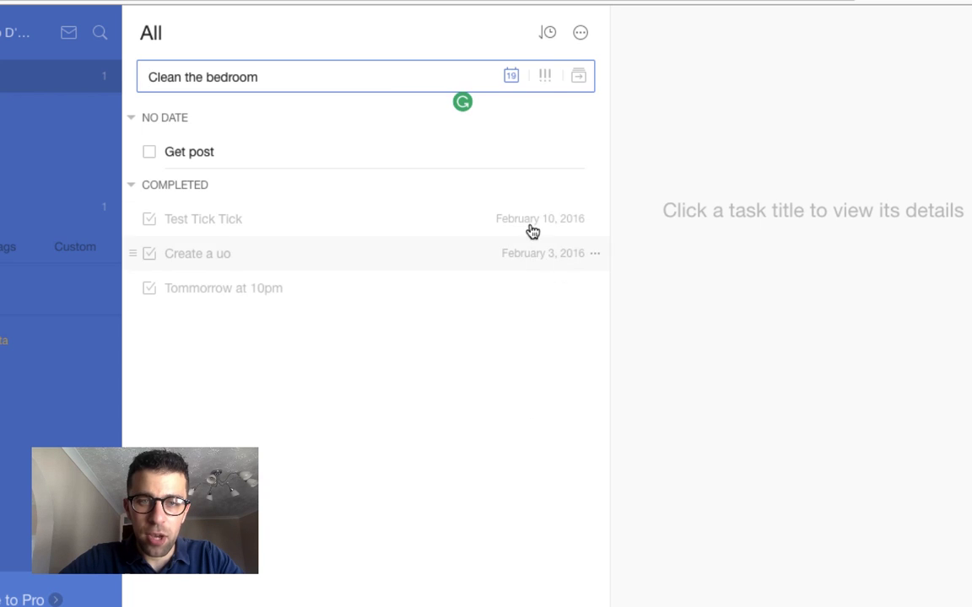
Try adding a third reminder and dismiss the More Reminders upgrade prompt.
click(511, 76)
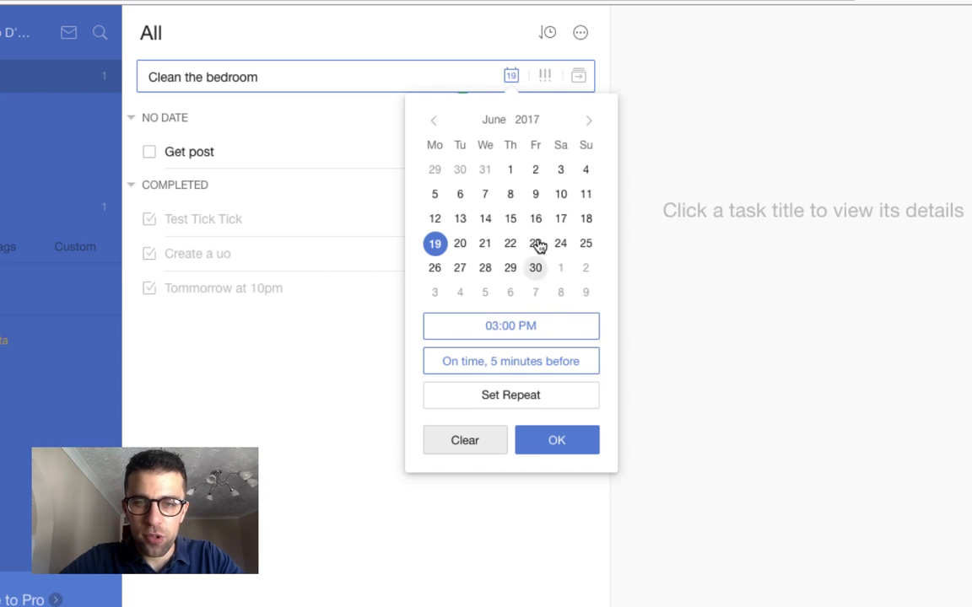
click(547, 363)
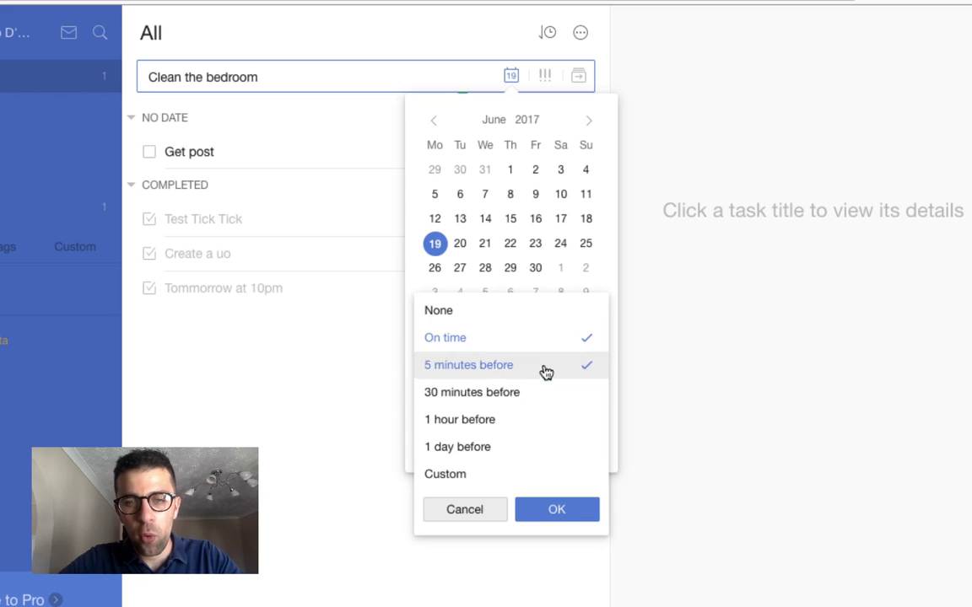
click(516, 473)
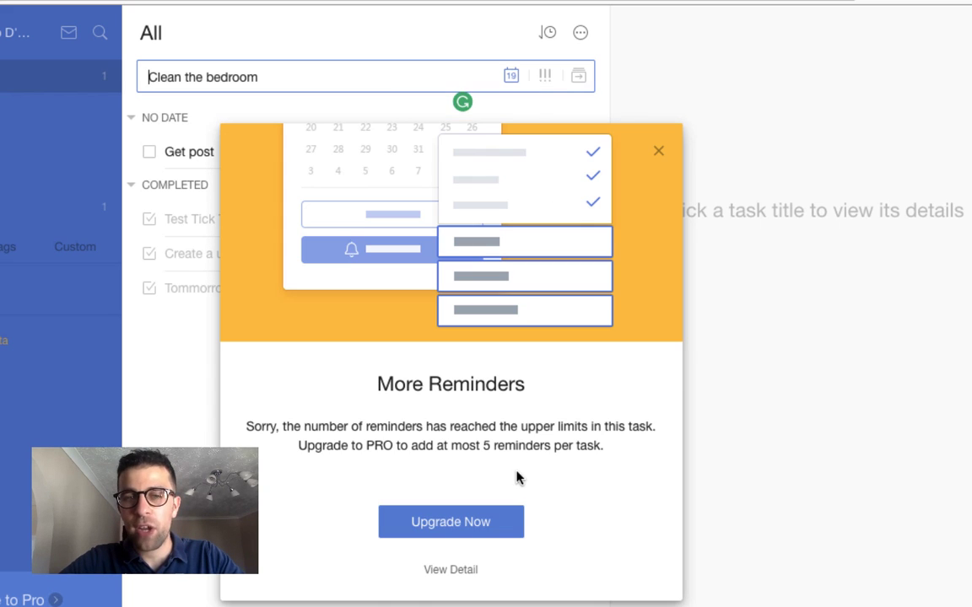
click(659, 152)
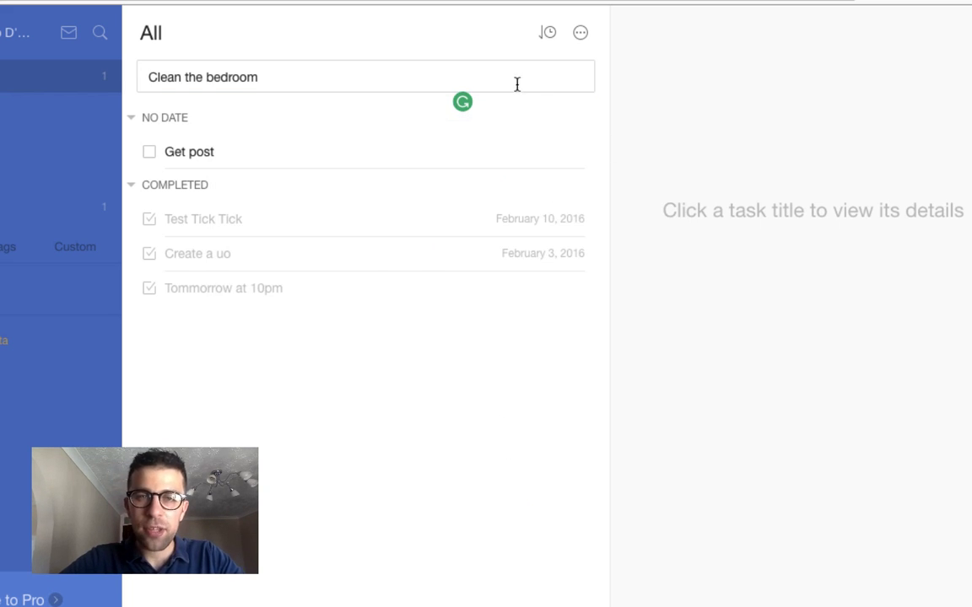
click(510, 76)
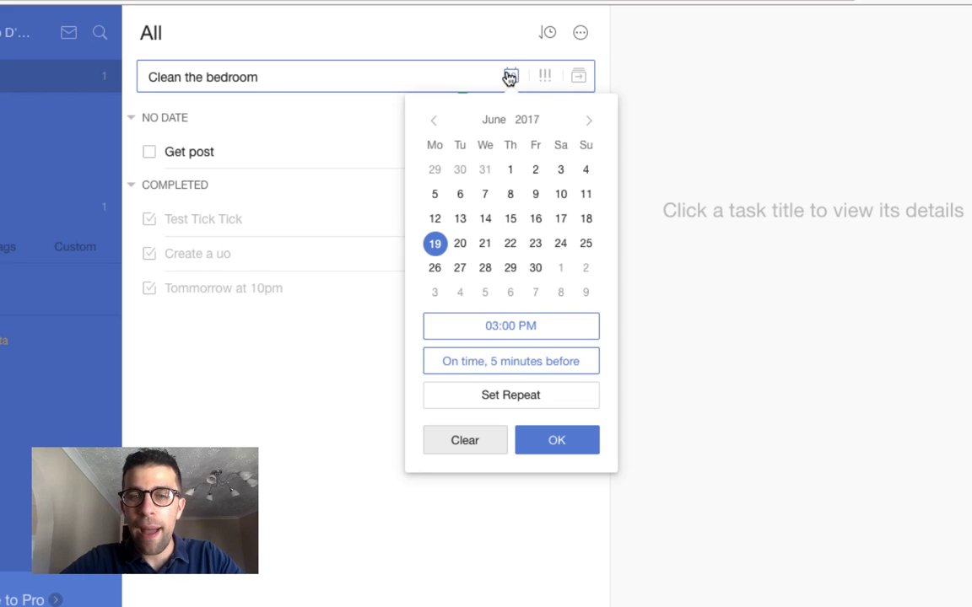
click(493, 403)
click(478, 483)
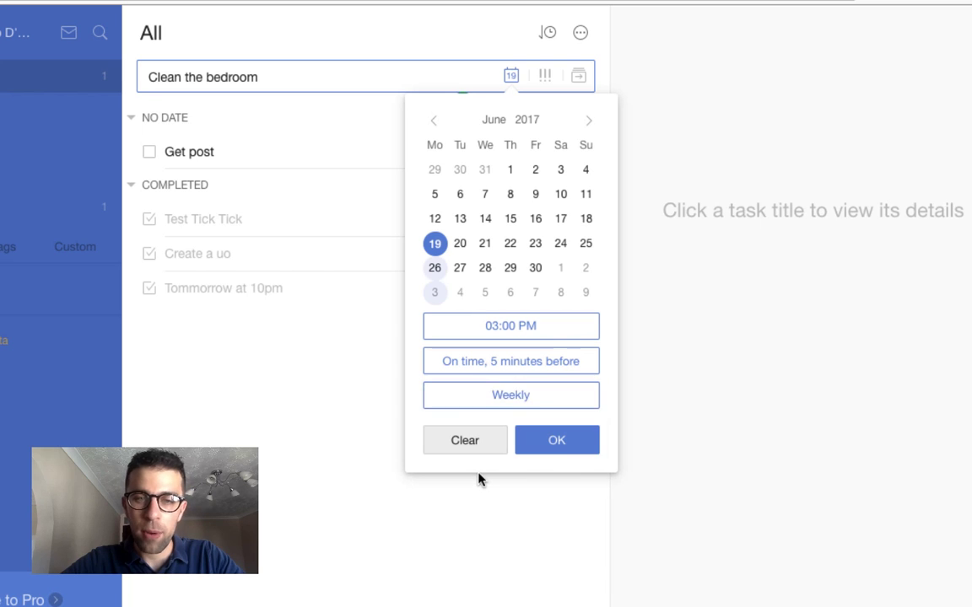
click(522, 400)
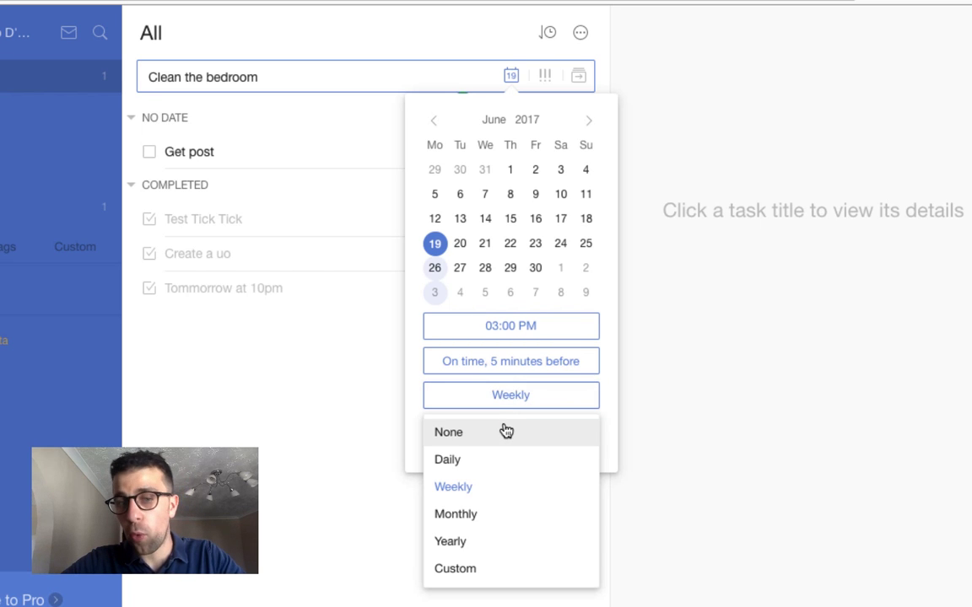
click(501, 569)
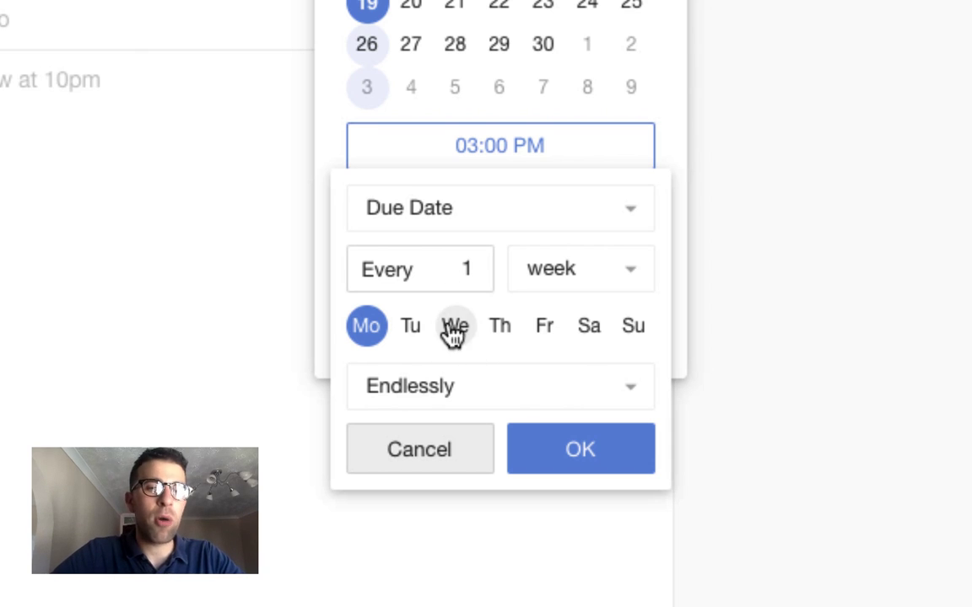
click(443, 451)
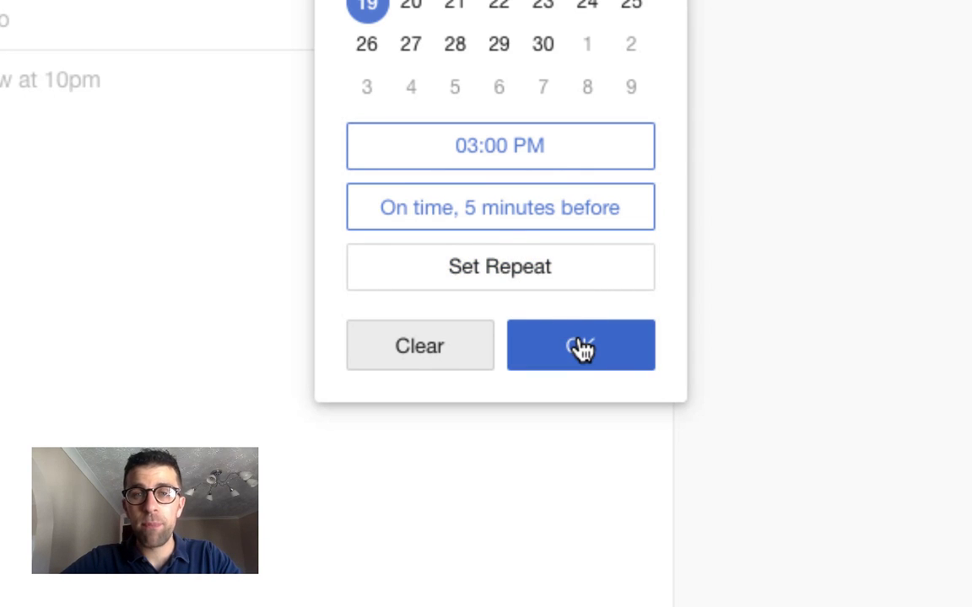
Give the new task Medium priority.
click(611, 44)
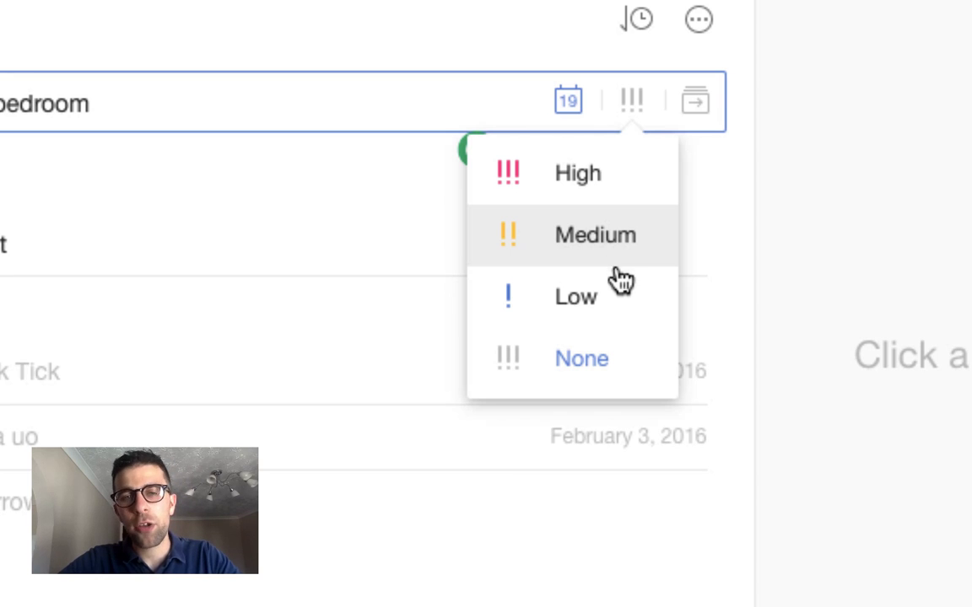
click(616, 251)
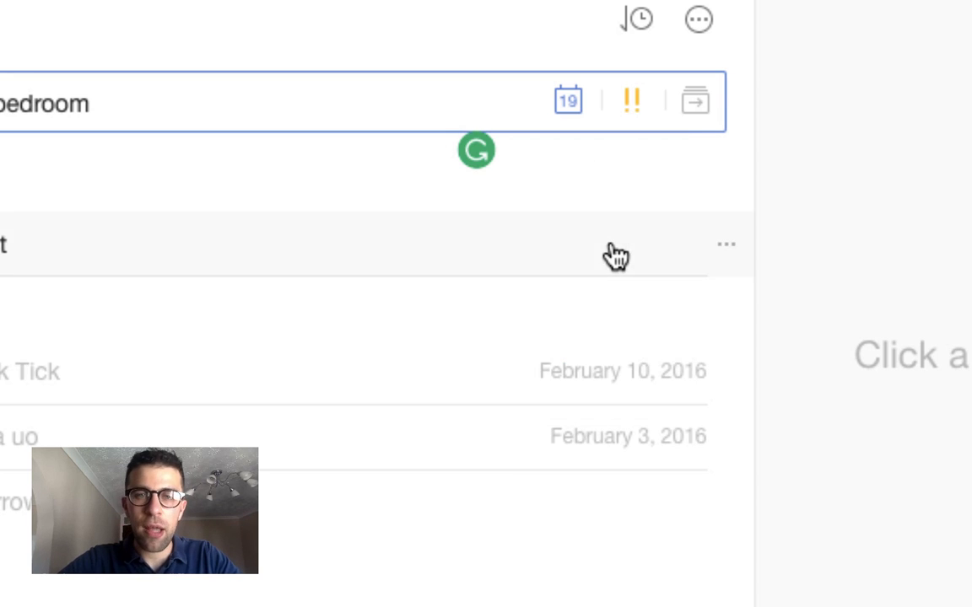
click(632, 127)
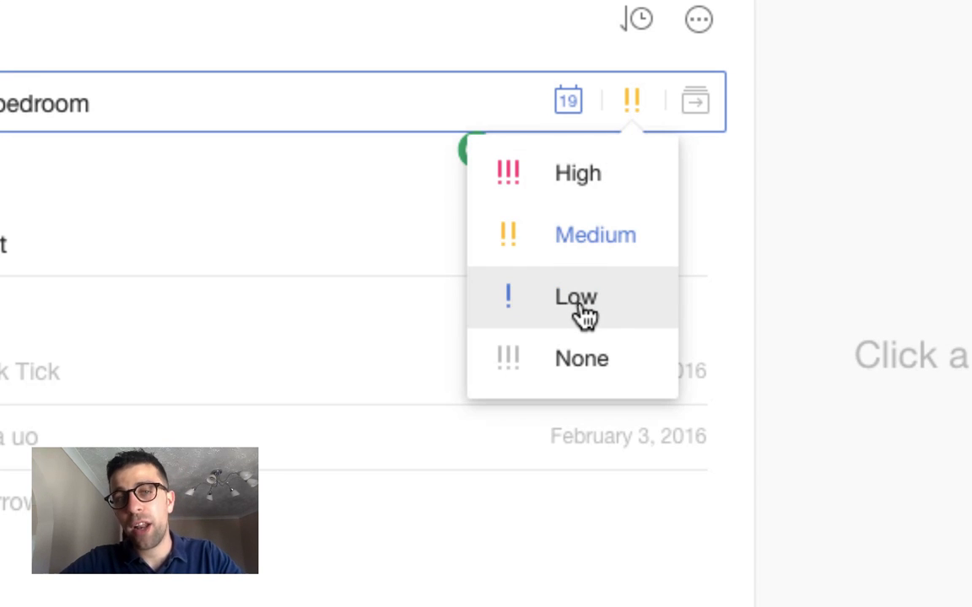
click(580, 253)
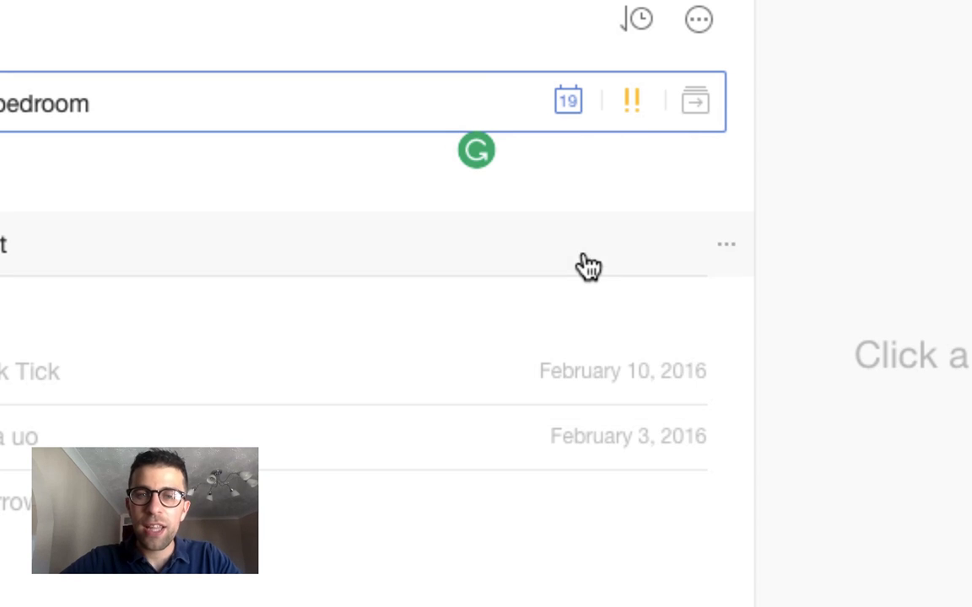
File the task in the Inbox list and save it.
click(696, 118)
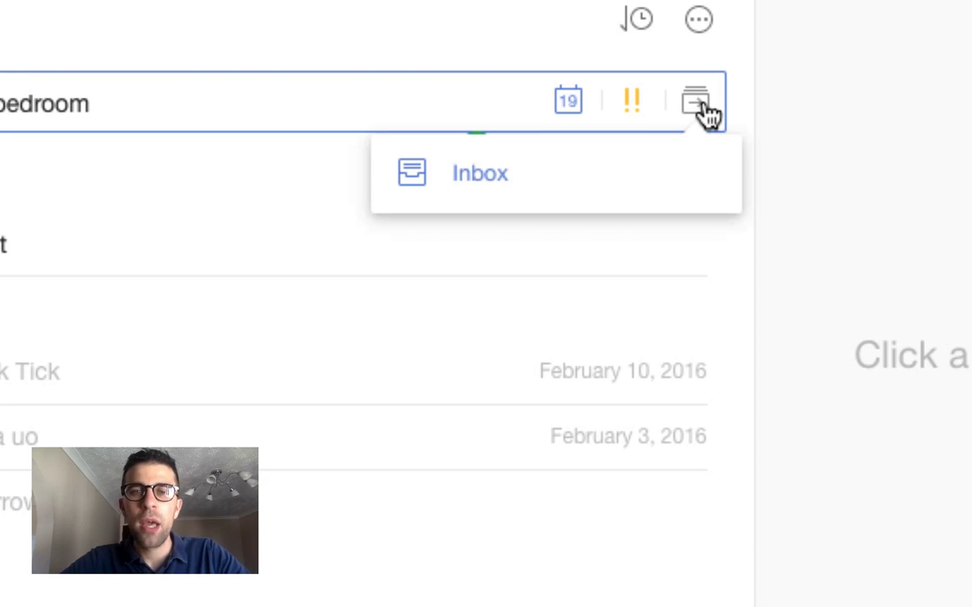
click(660, 177)
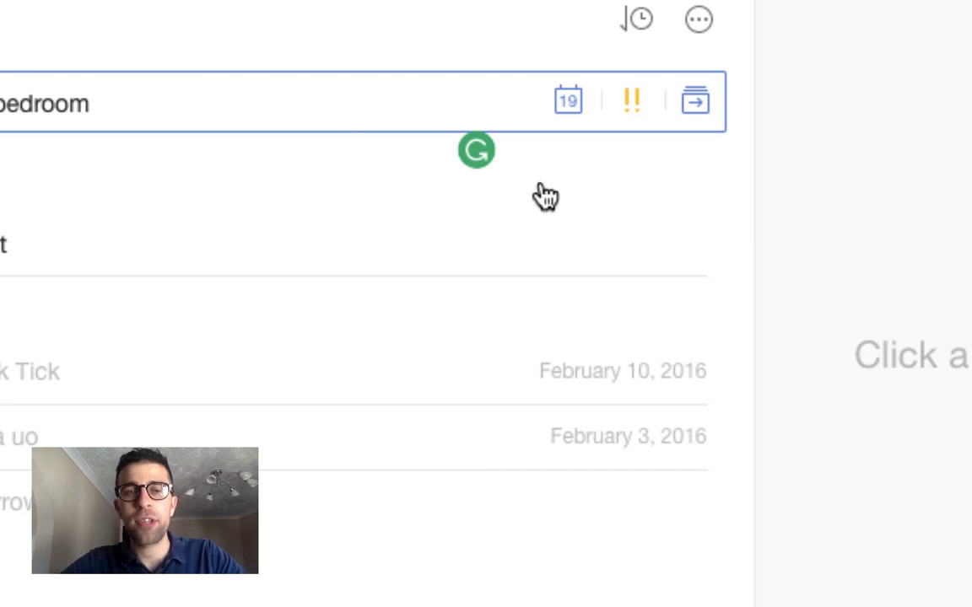
key(Return)
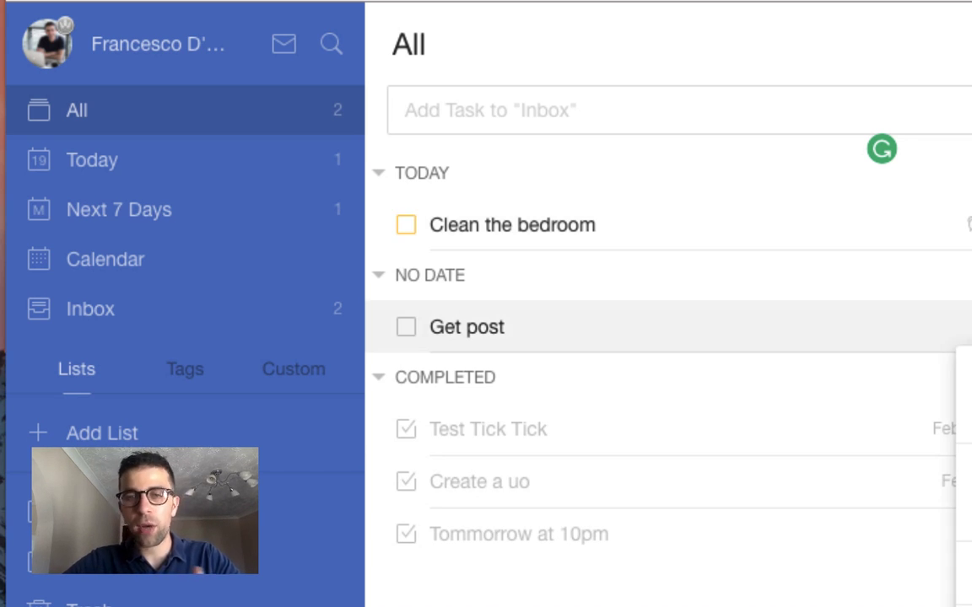
Delete 'Get post' and open 'Clean the bedroom' in the details pane.
key(Delete)
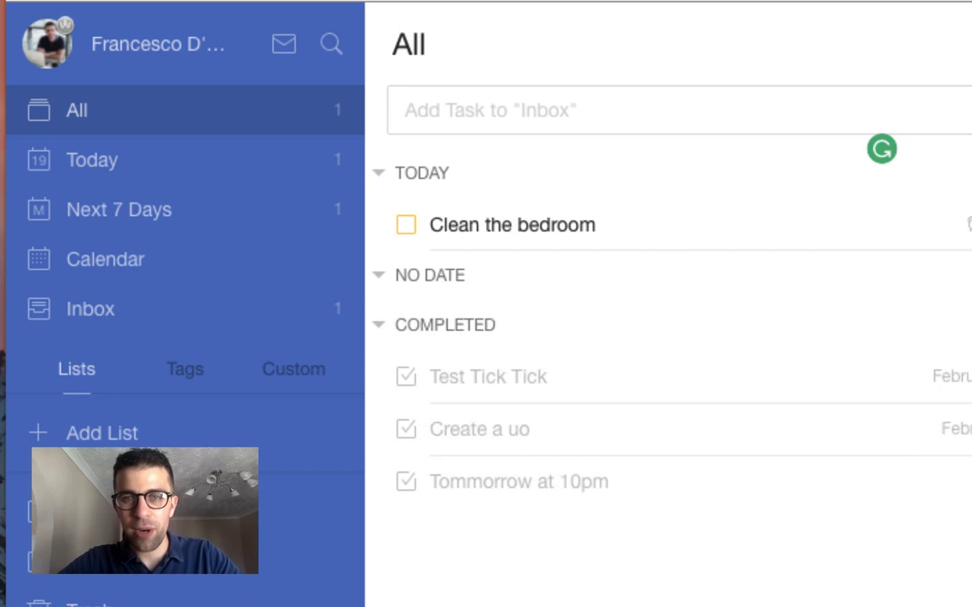
click(838, 233)
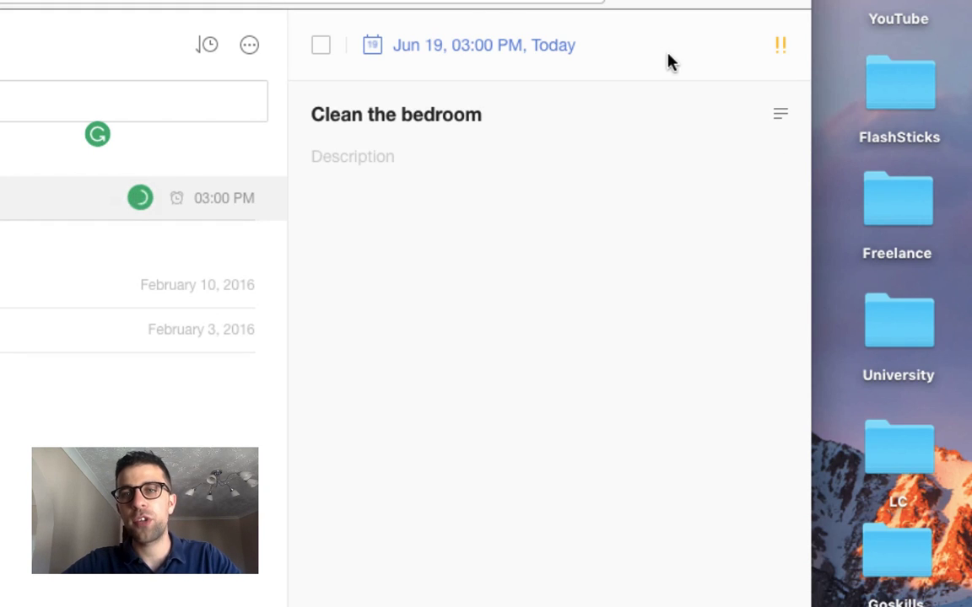
Switch the task's content format from description to Checklist.
click(781, 114)
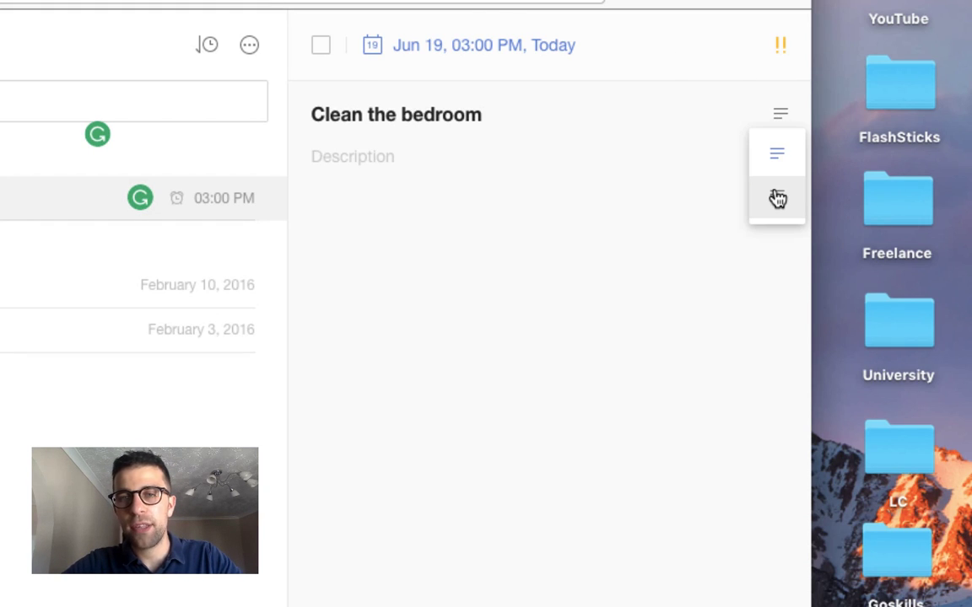
click(776, 196)
click(783, 115)
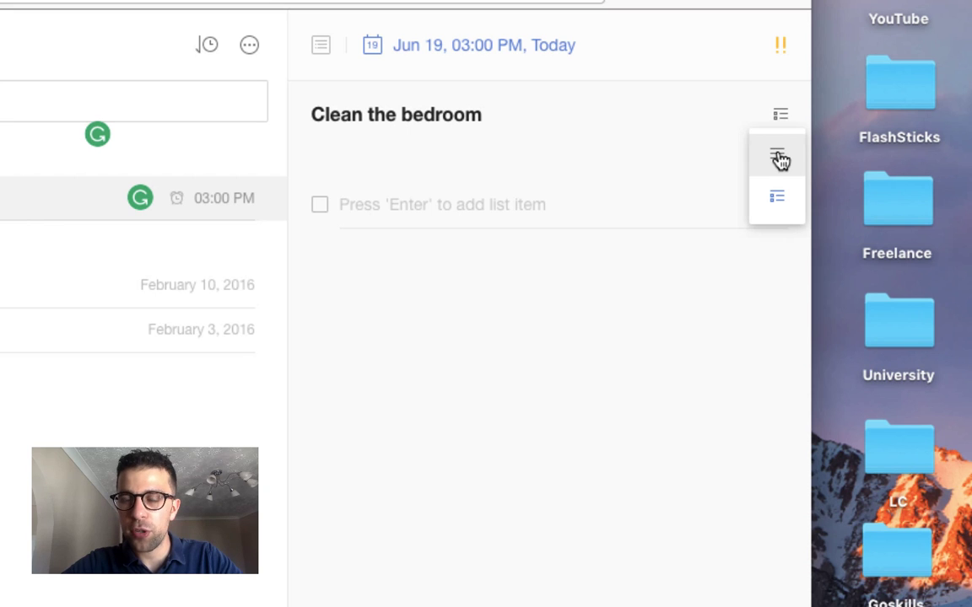
click(777, 152)
click(777, 118)
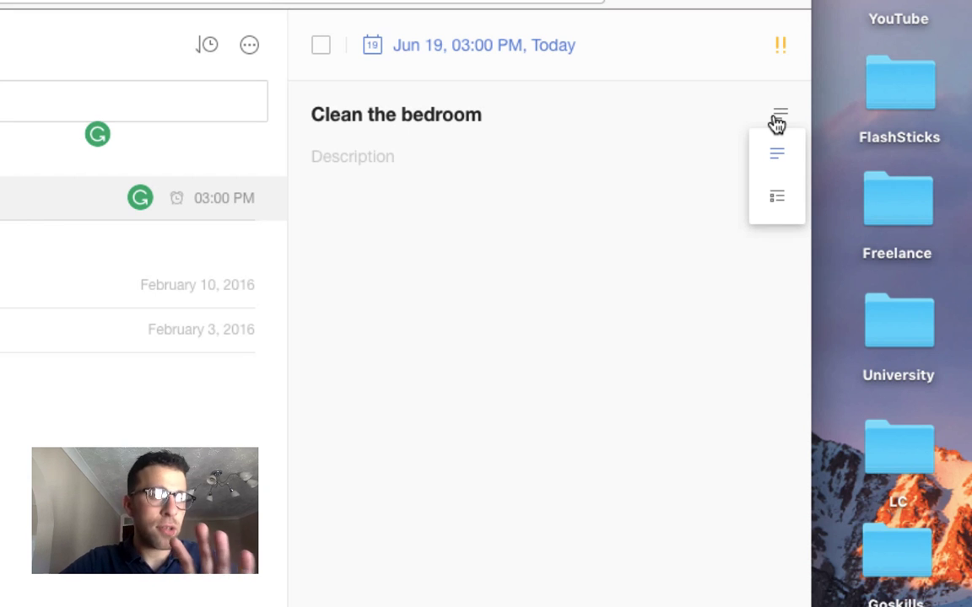
click(776, 196)
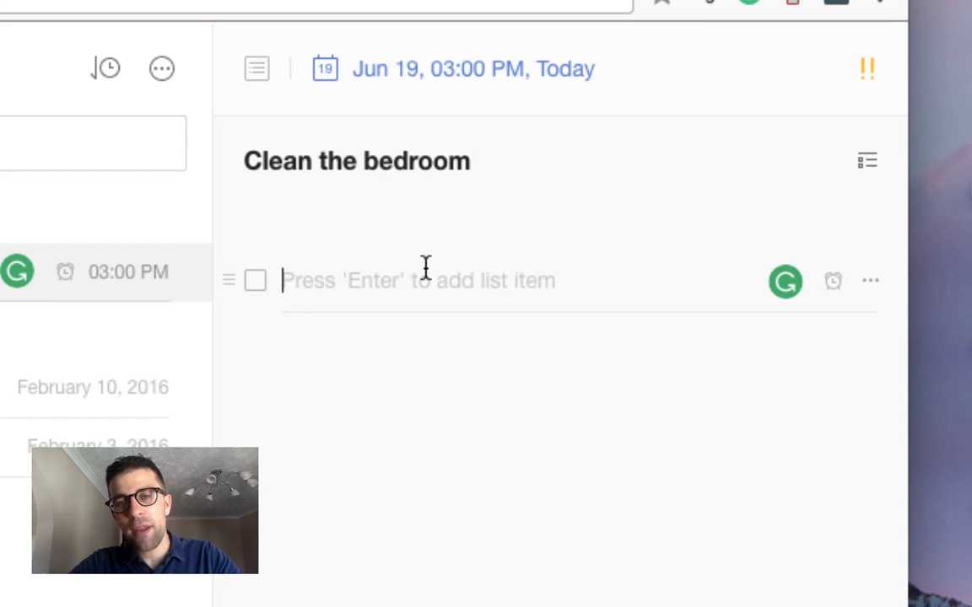
Add checklist items 'Dust the drawers' and 'Reorganise books'.
text(Dust the dr)
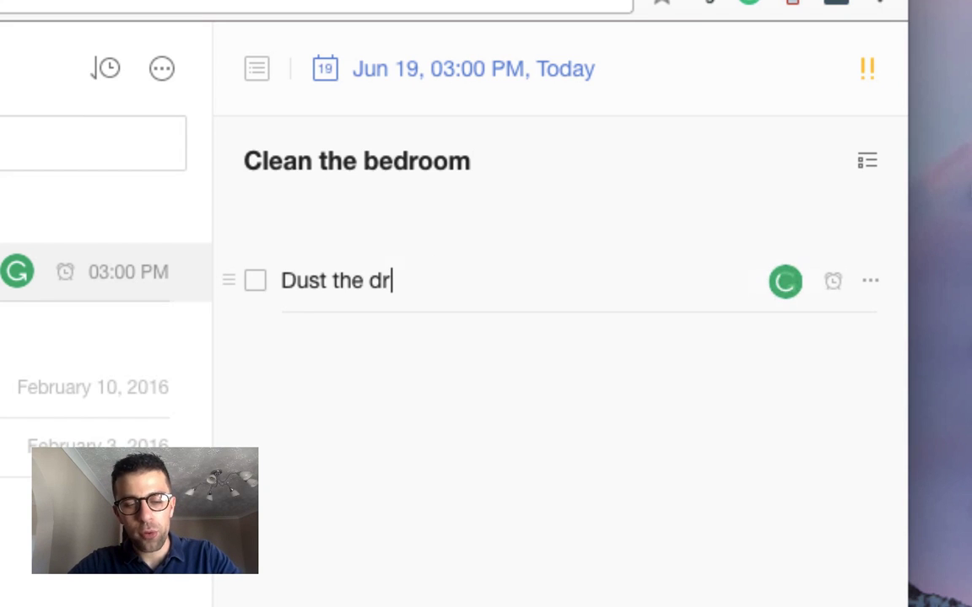
text(awers)
key(Return)
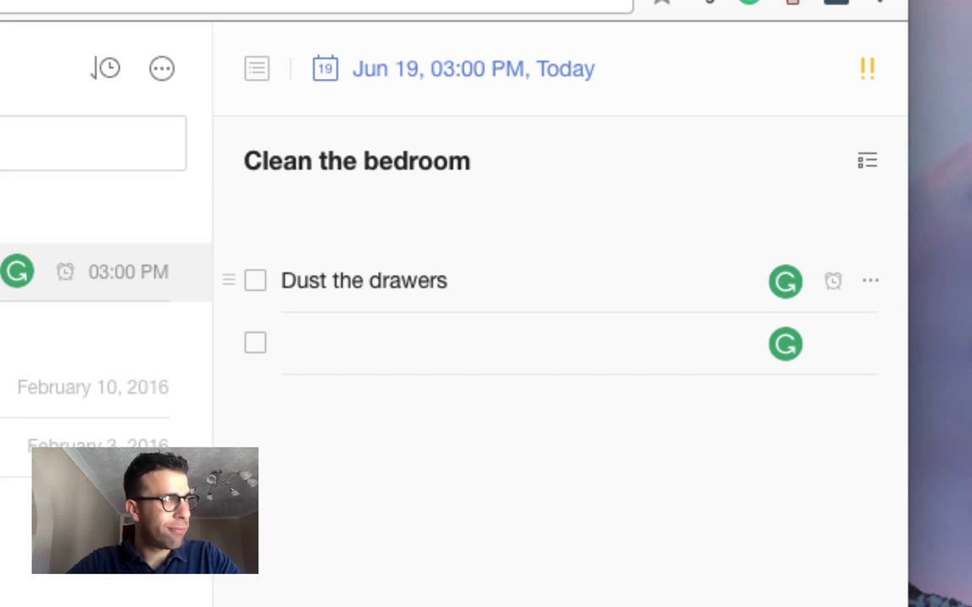
text(Reor)
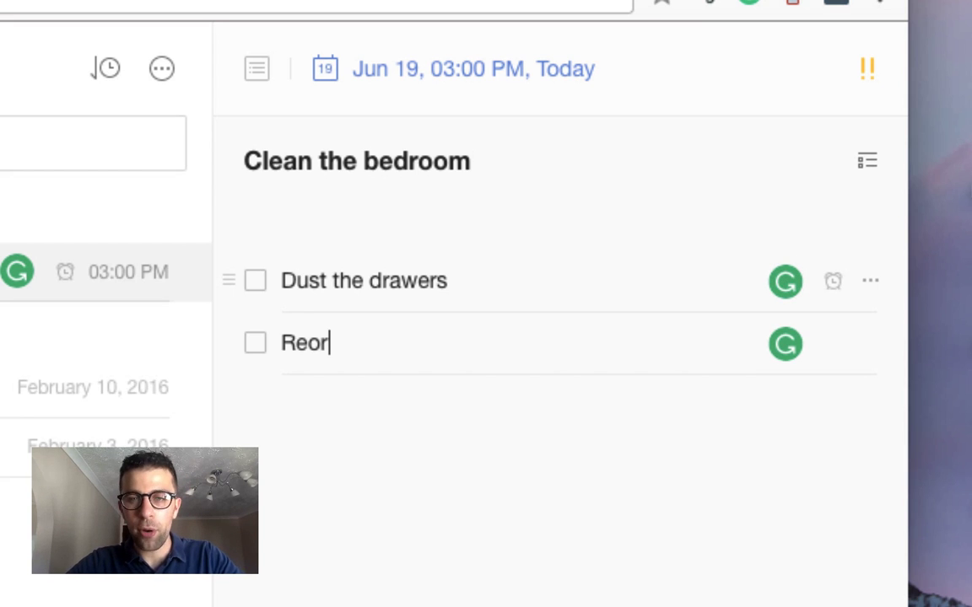
text(ganise books)
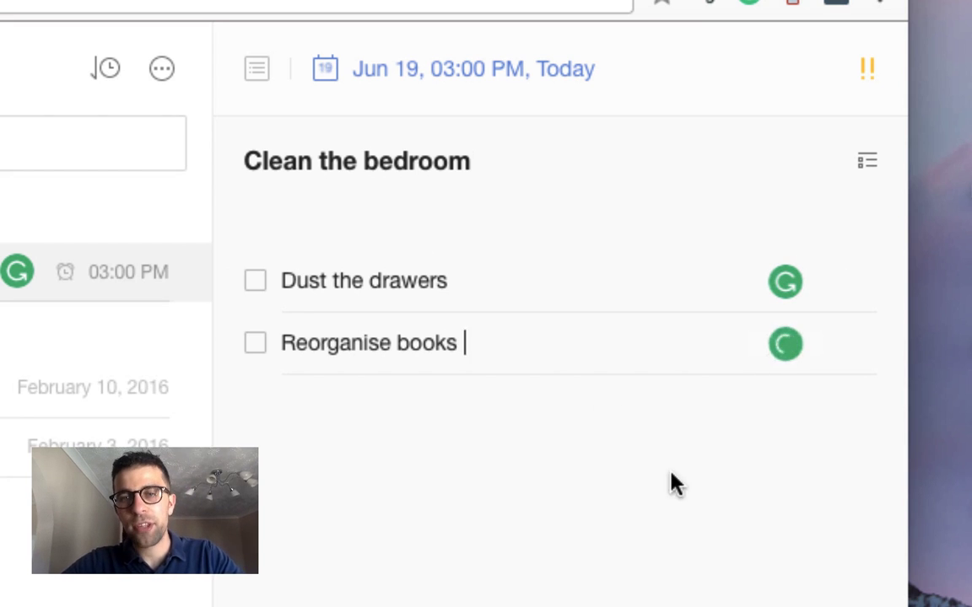
click(674, 483)
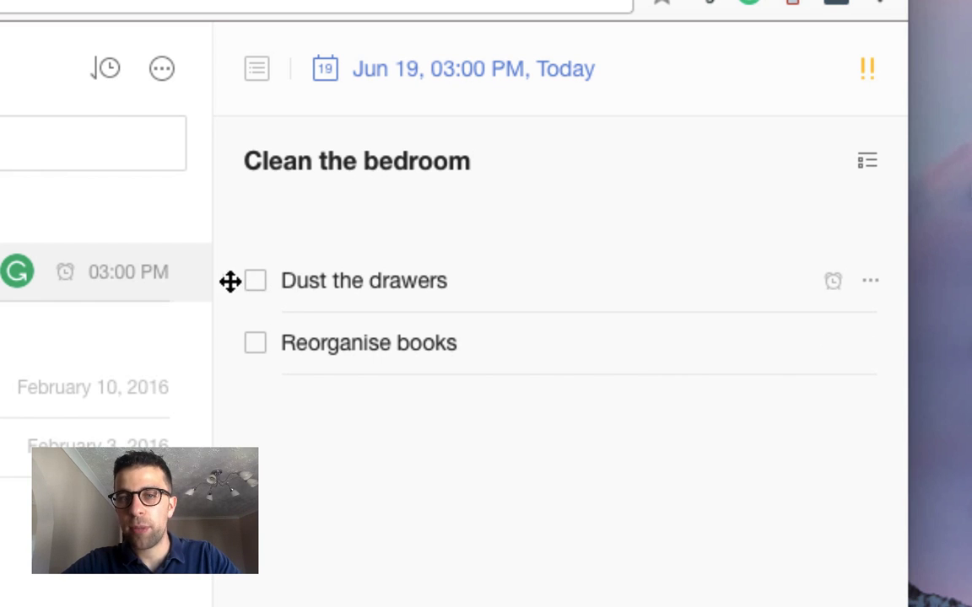
mouse_move(231, 280)
mouse_down()
mouse_move(227, 341)
mouse_move(226, 275)
mouse_up()
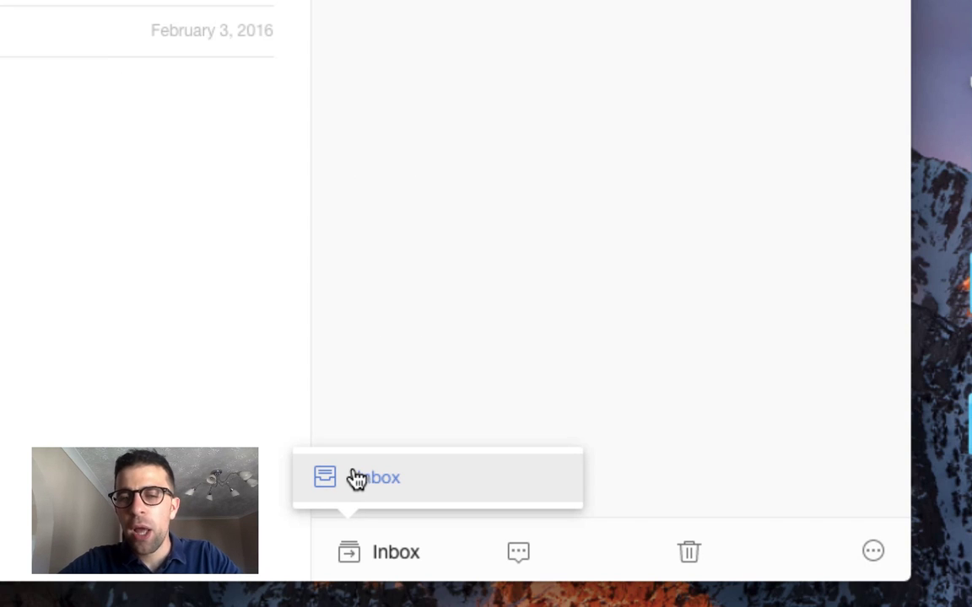
Open the comment box and … menu, trying Task Activities before returning to the menu.
click(368, 386)
click(518, 551)
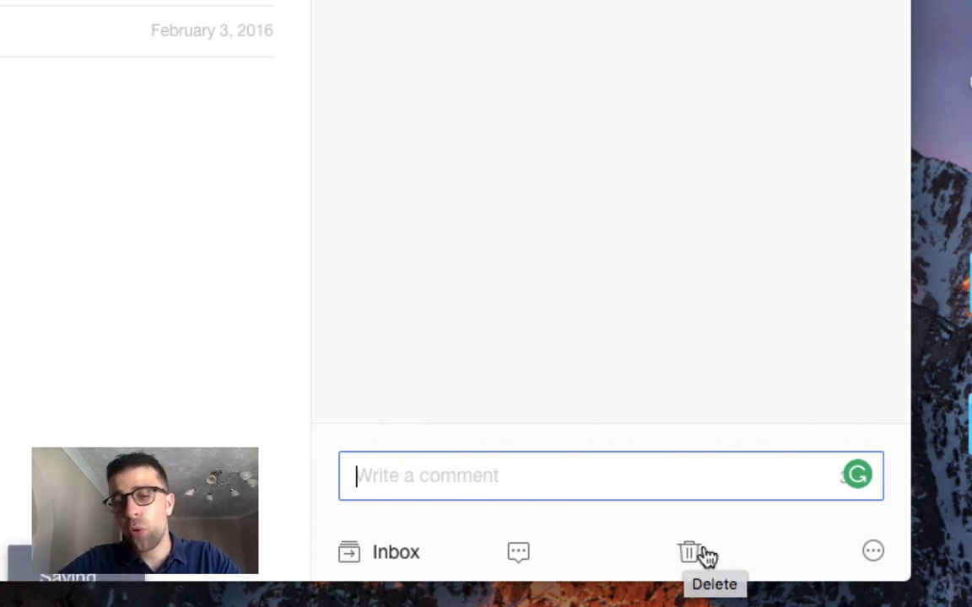
click(872, 551)
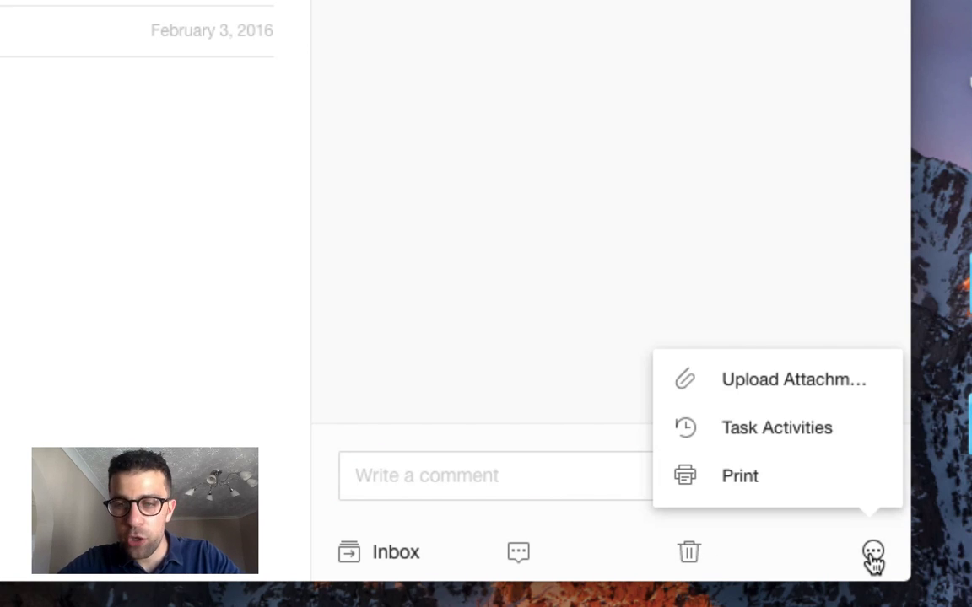
click(785, 435)
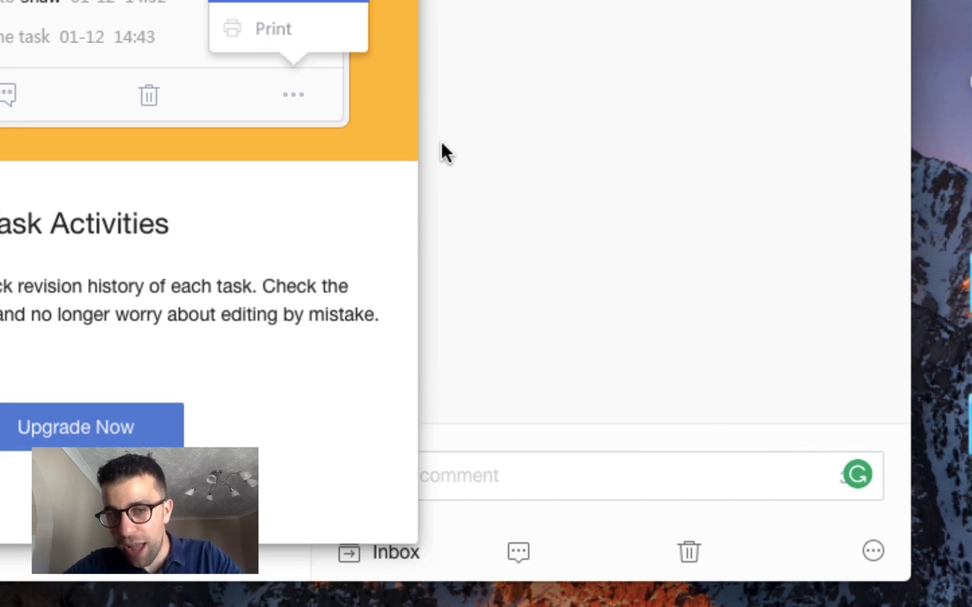
click(867, 552)
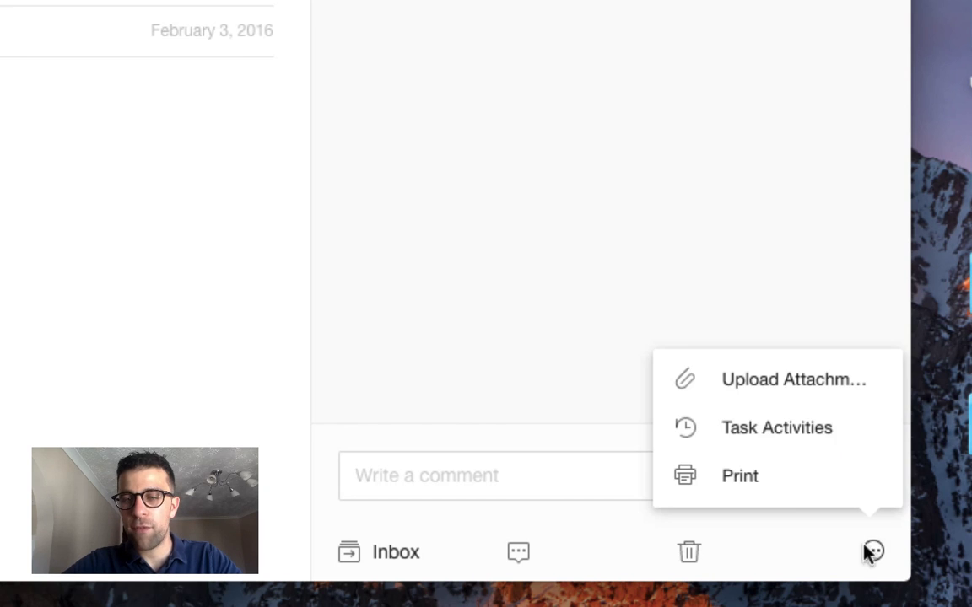
Upload New FS Logo copy.pdf as an attachment to 'Clean the bedroom'.
click(781, 379)
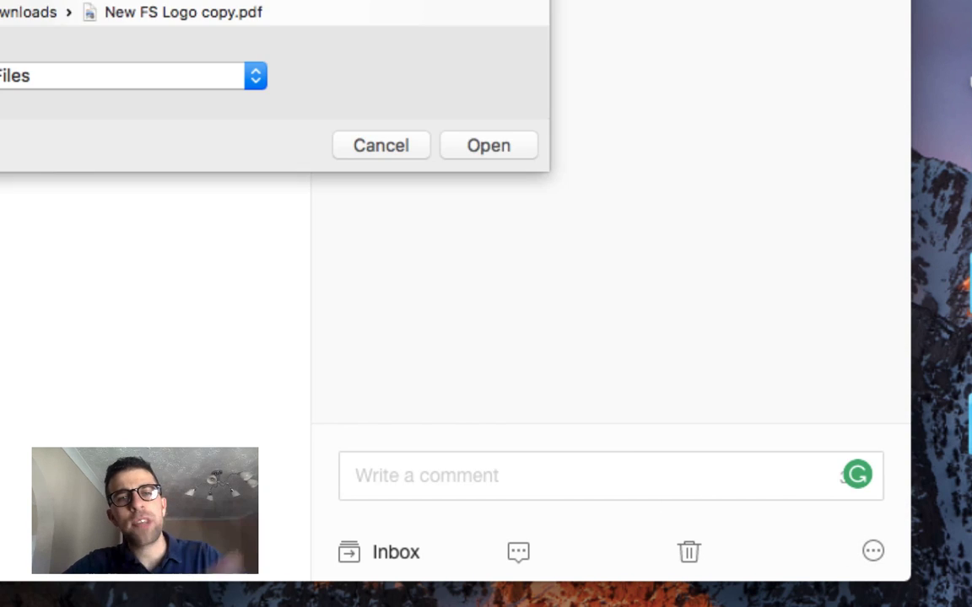
key(Return)
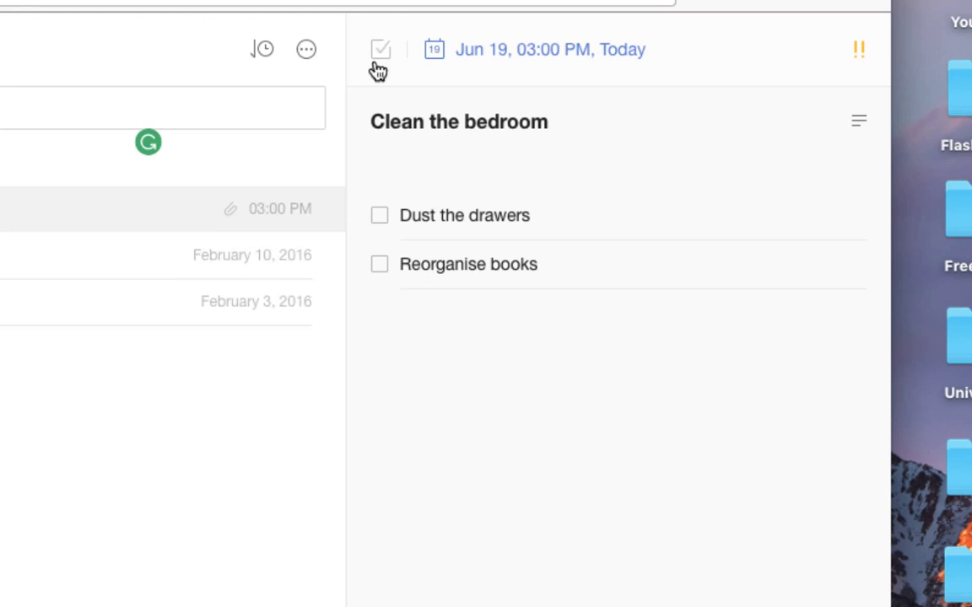
click(378, 61)
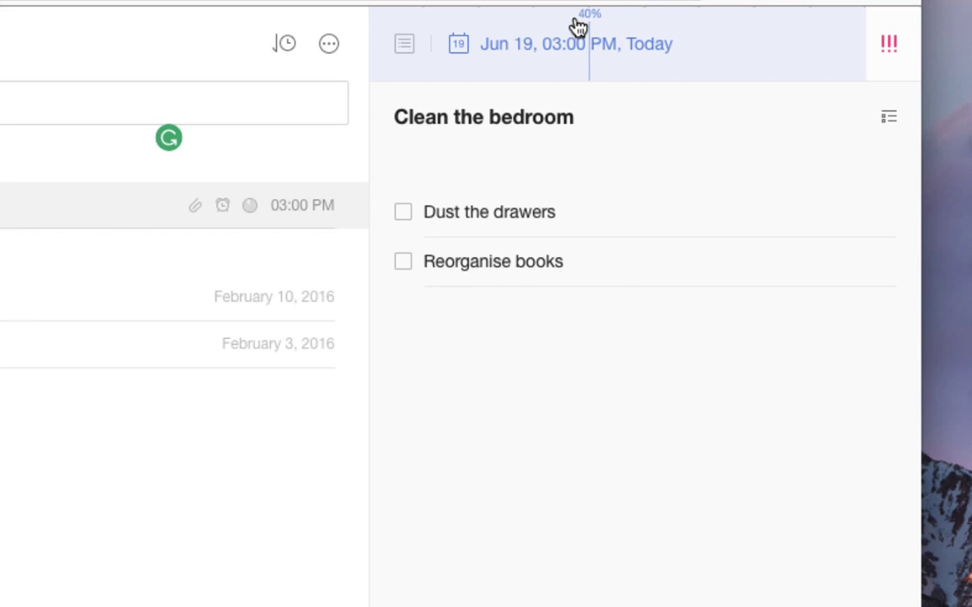
Move the task's progress marker to 70%.
click(626, 28)
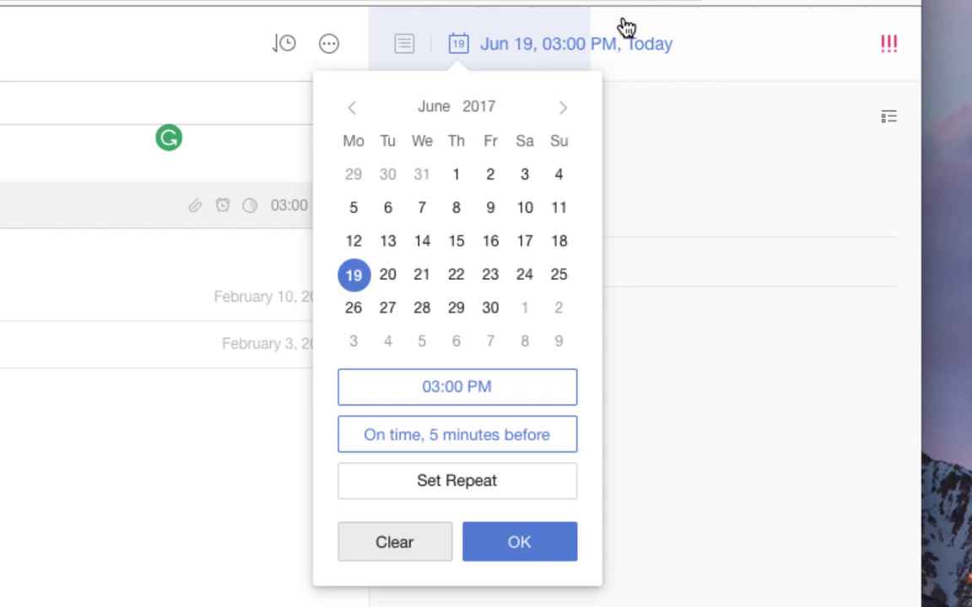
click(634, 31)
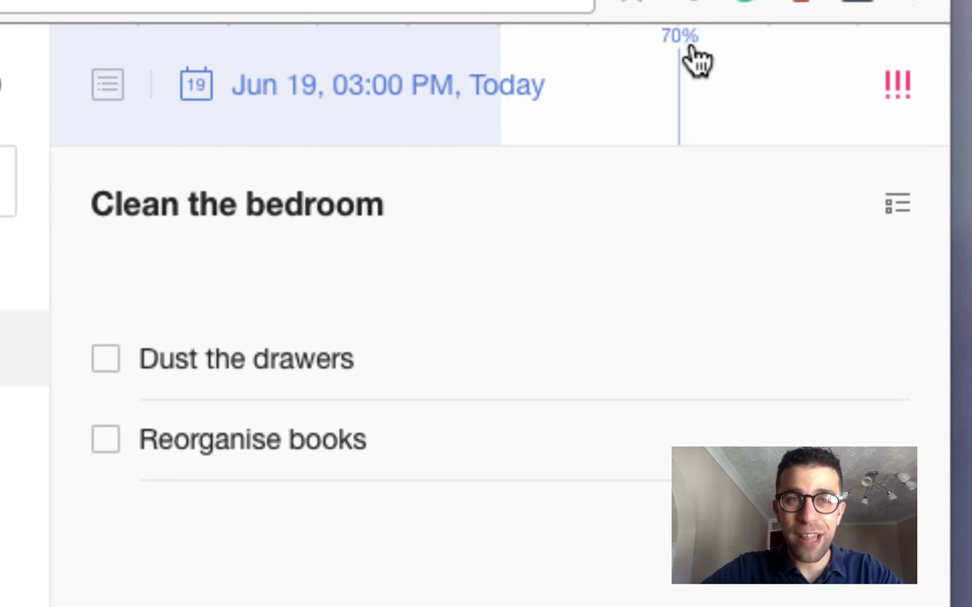
click(689, 52)
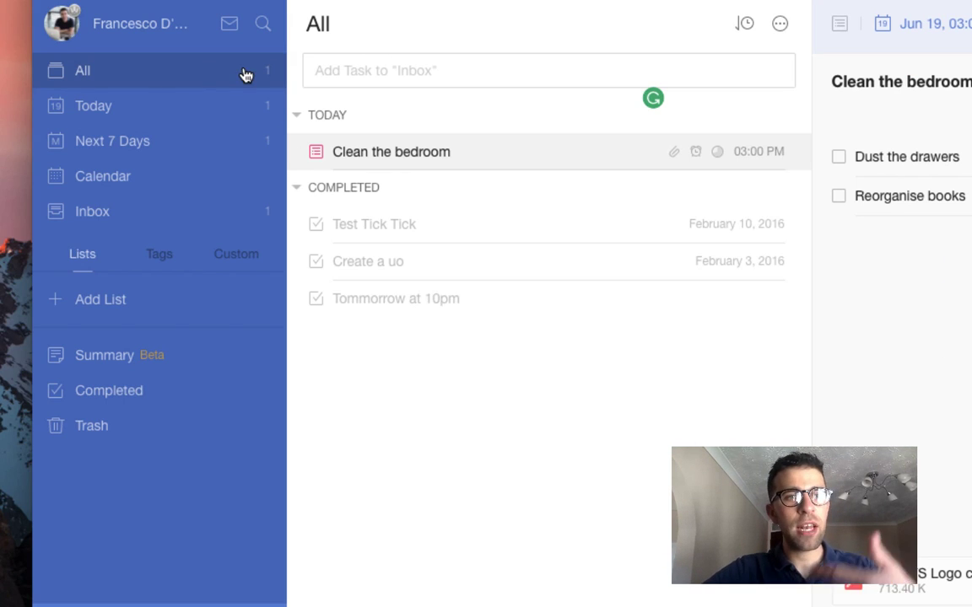
Look over the Today view's add-task and sorting options, then open Next 7 Days.
click(161, 106)
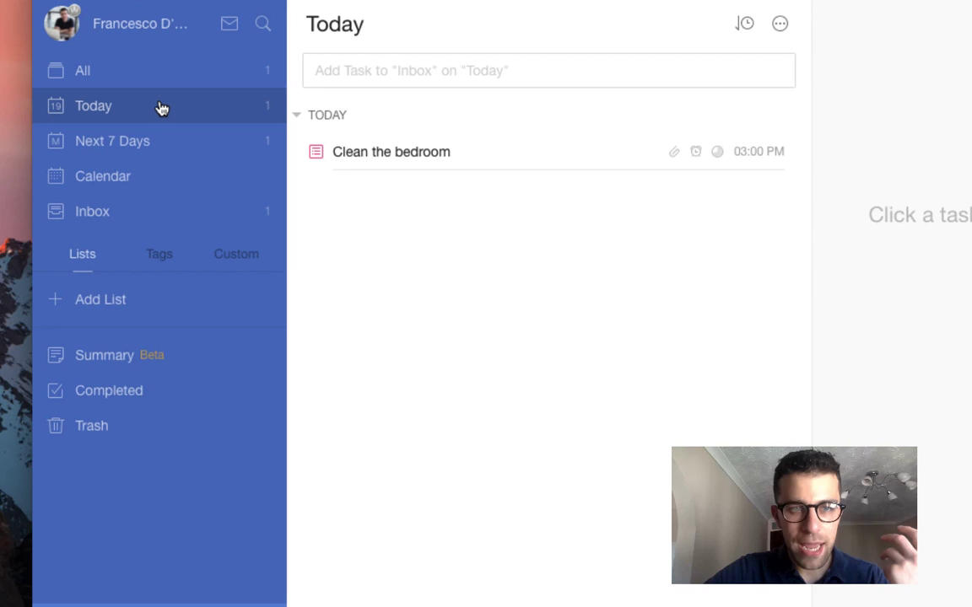
click(527, 77)
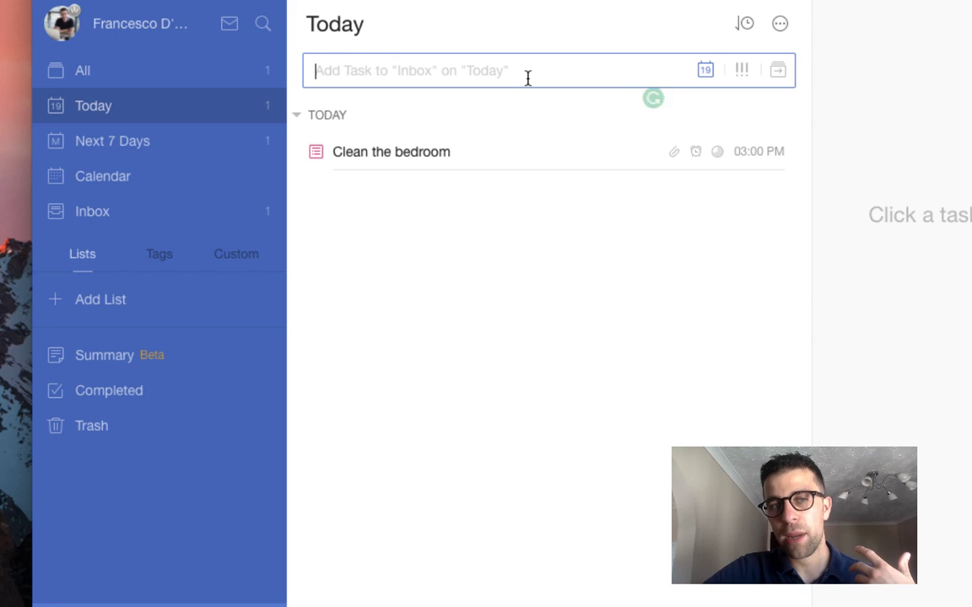
click(778, 32)
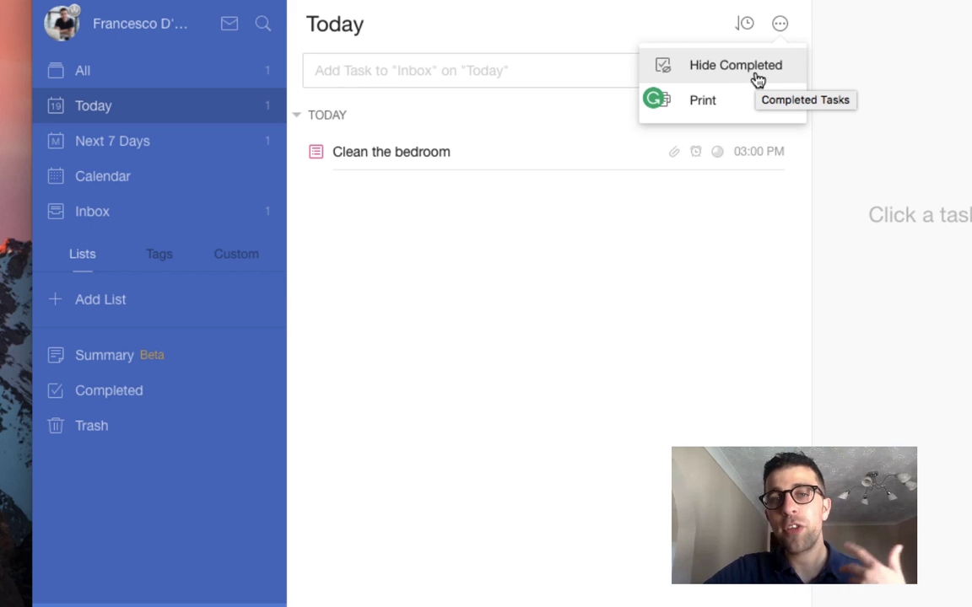
mouse_move(750, 118)
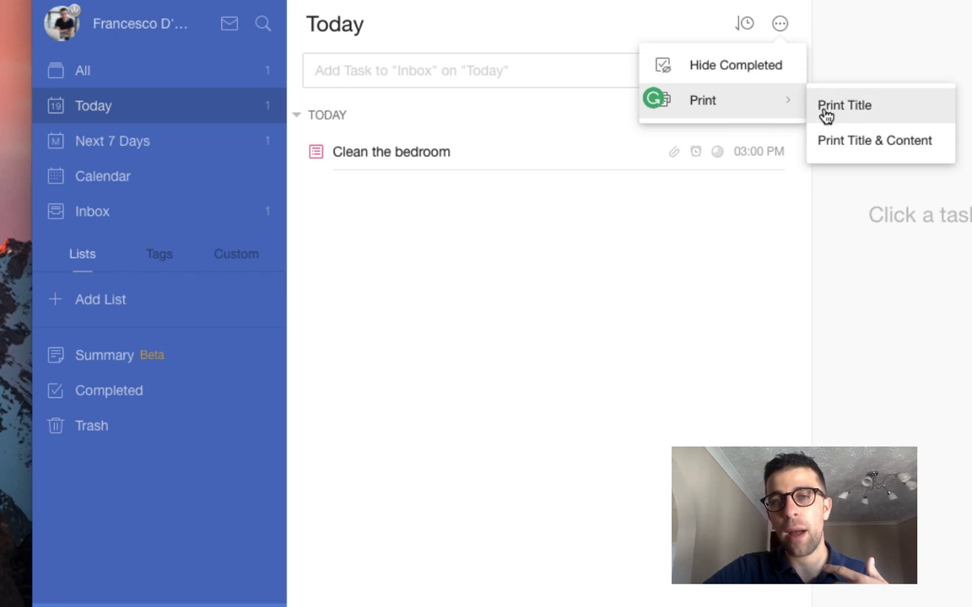
click(742, 27)
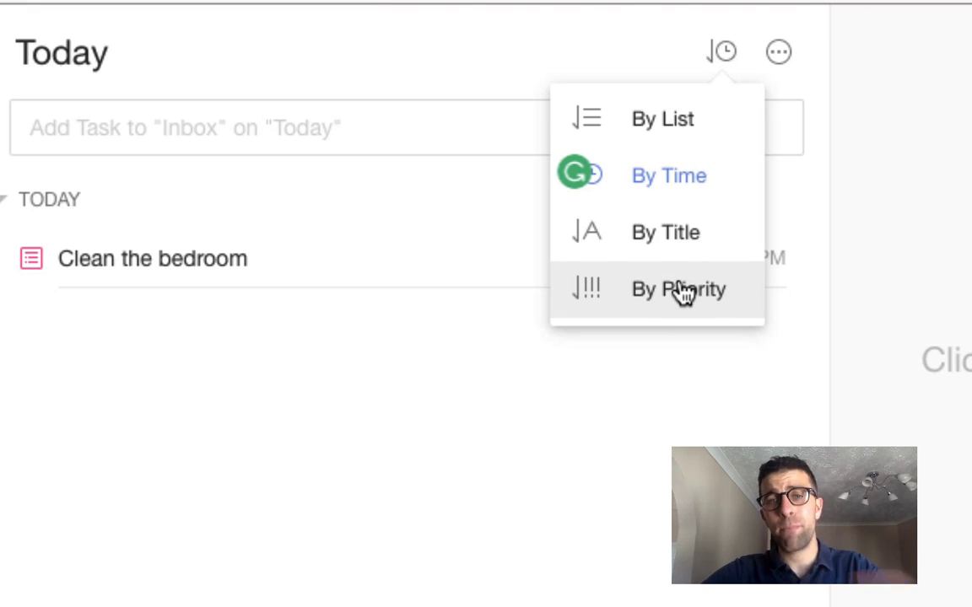
click(597, 426)
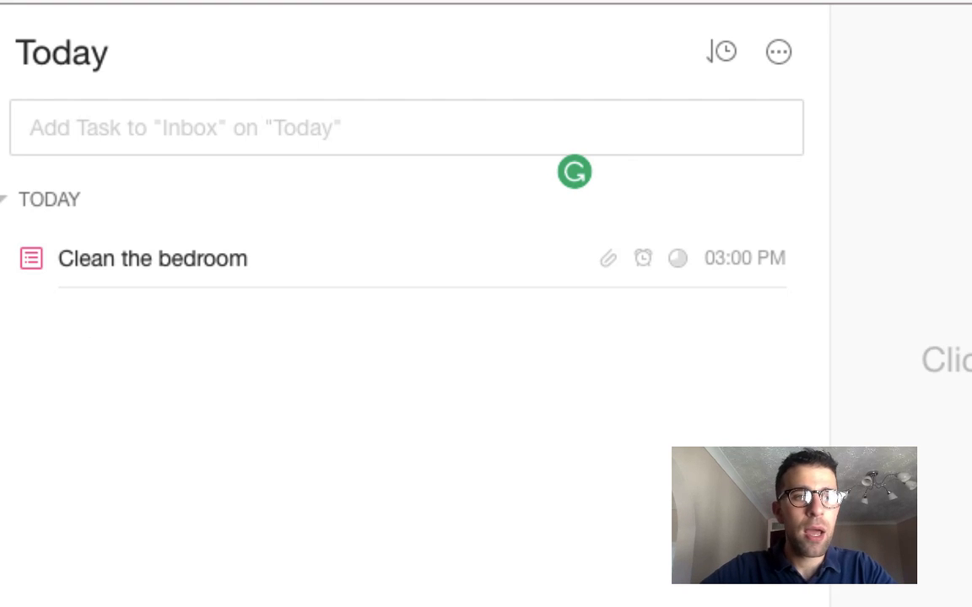
click(1, 320)
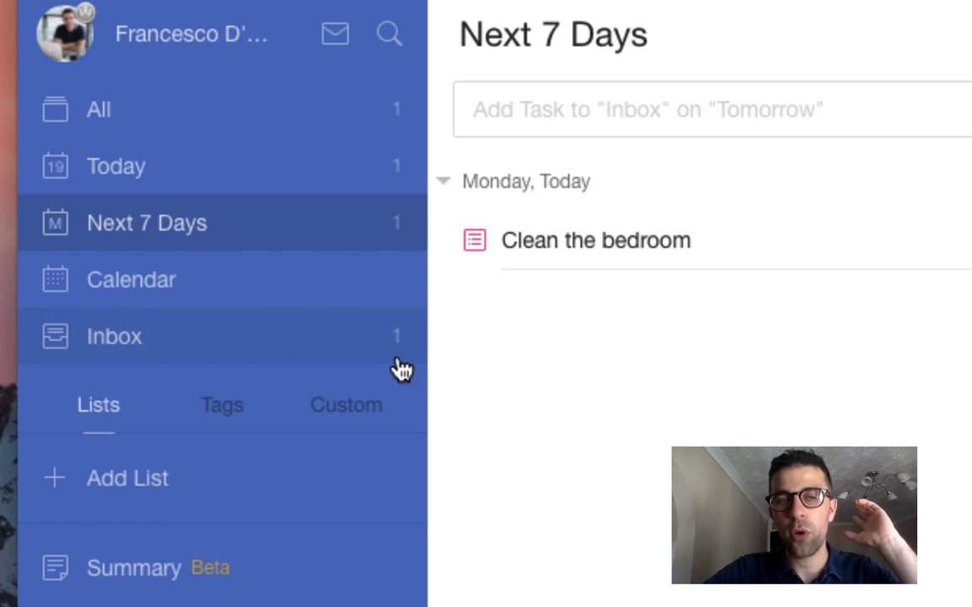
Try the Calendar view, dismiss its PRO prompt, and open the Inbox.
click(304, 309)
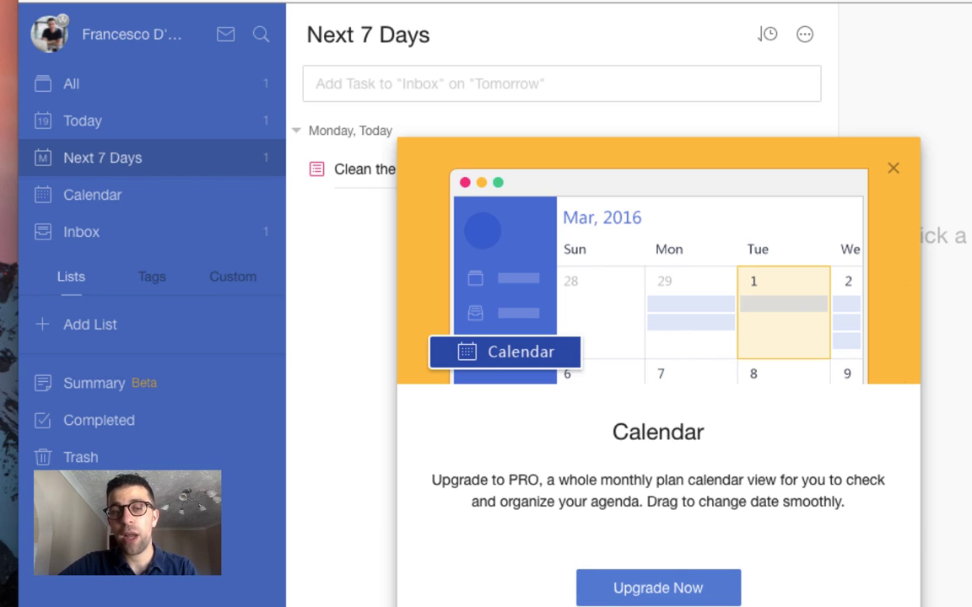
click(892, 172)
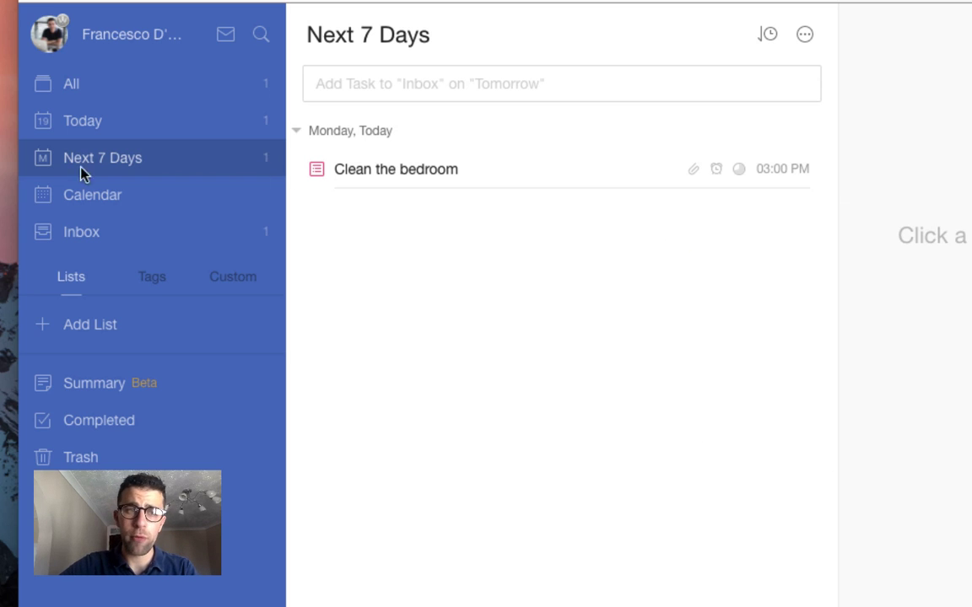
click(74, 237)
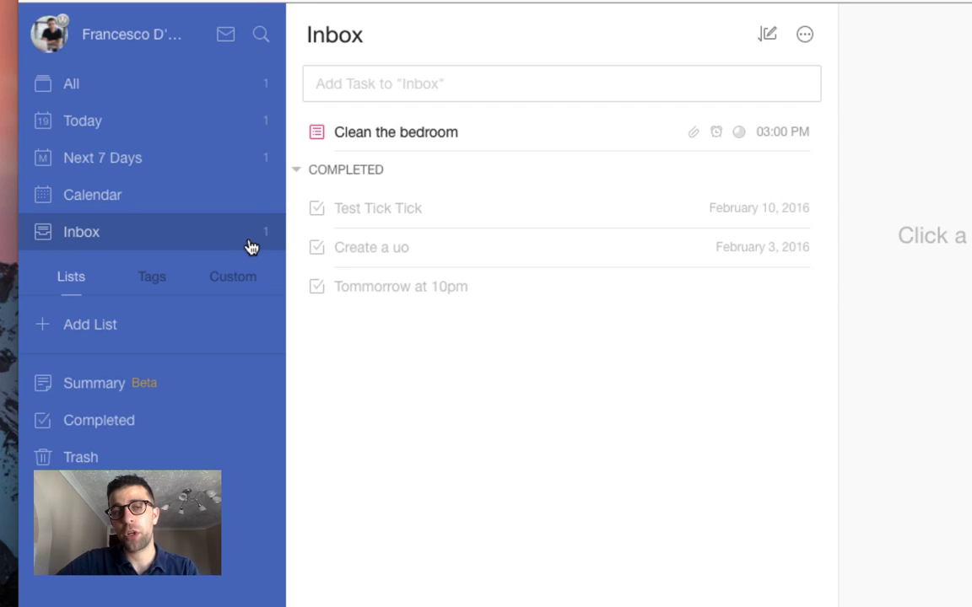
Hide the Inbox's completed tasks and dismiss the List Activities upgrade prompt.
click(804, 35)
click(801, 78)
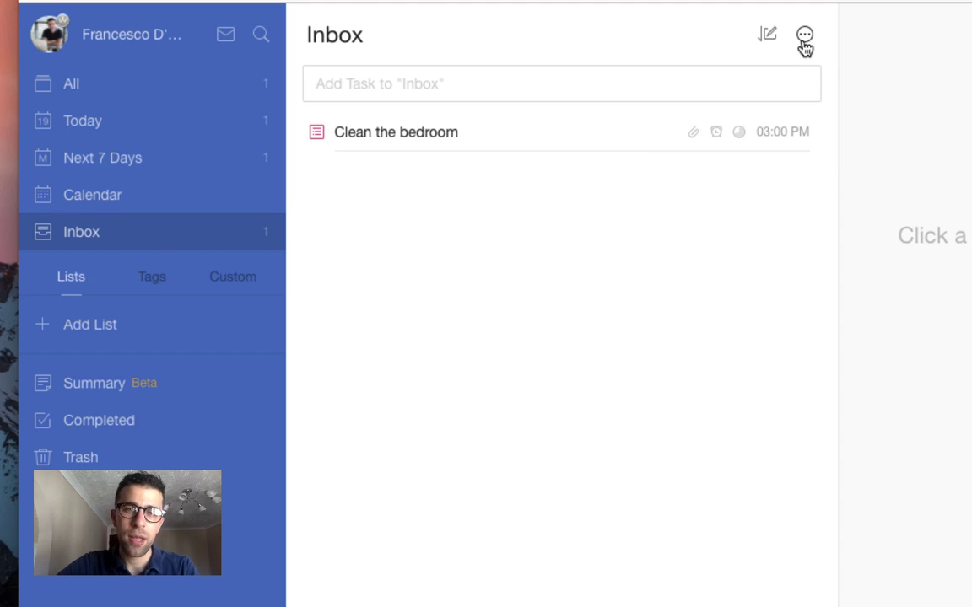
click(804, 37)
click(708, 113)
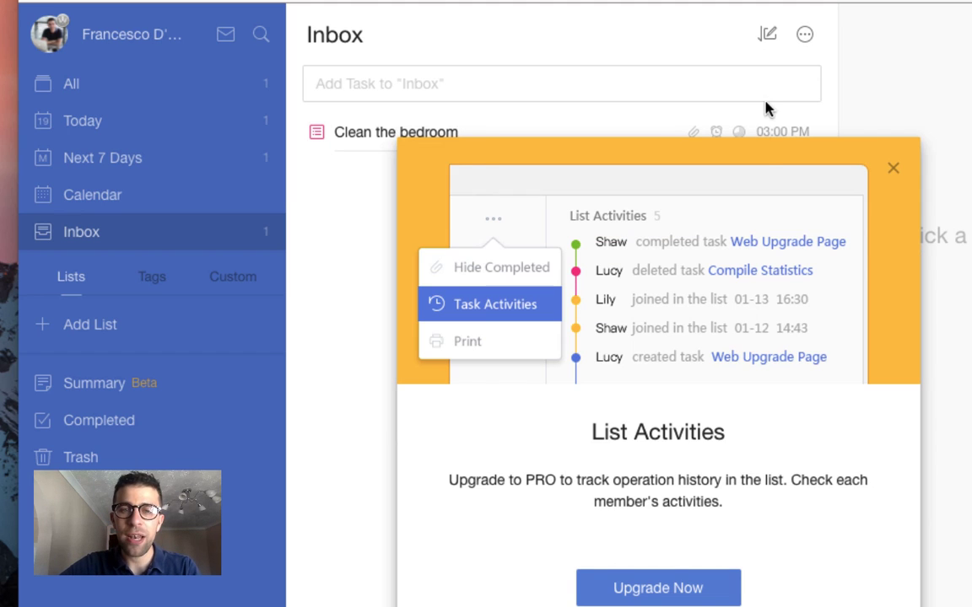
click(893, 171)
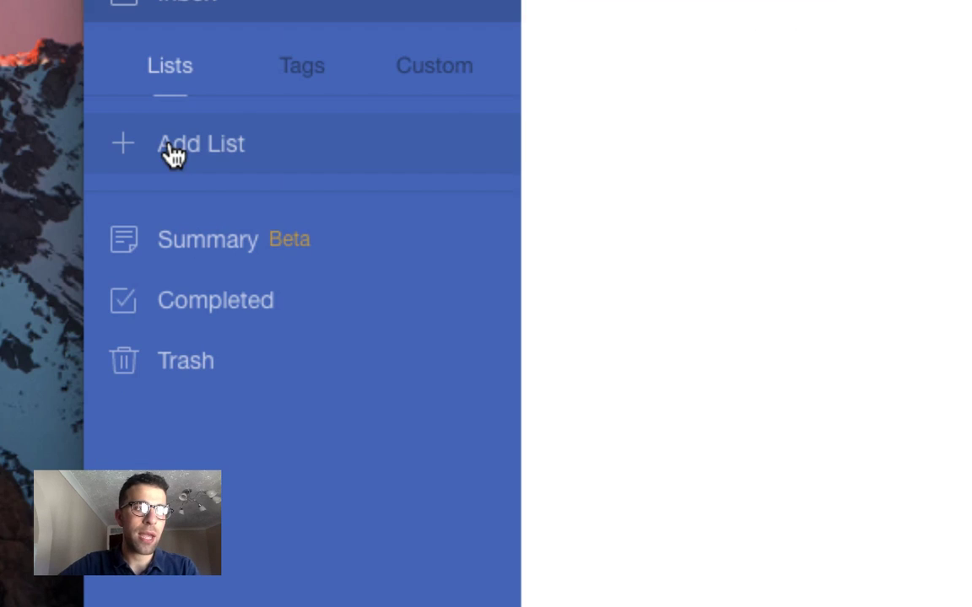
Start a new blue list named 'Movies to Watch'.
click(73, 327)
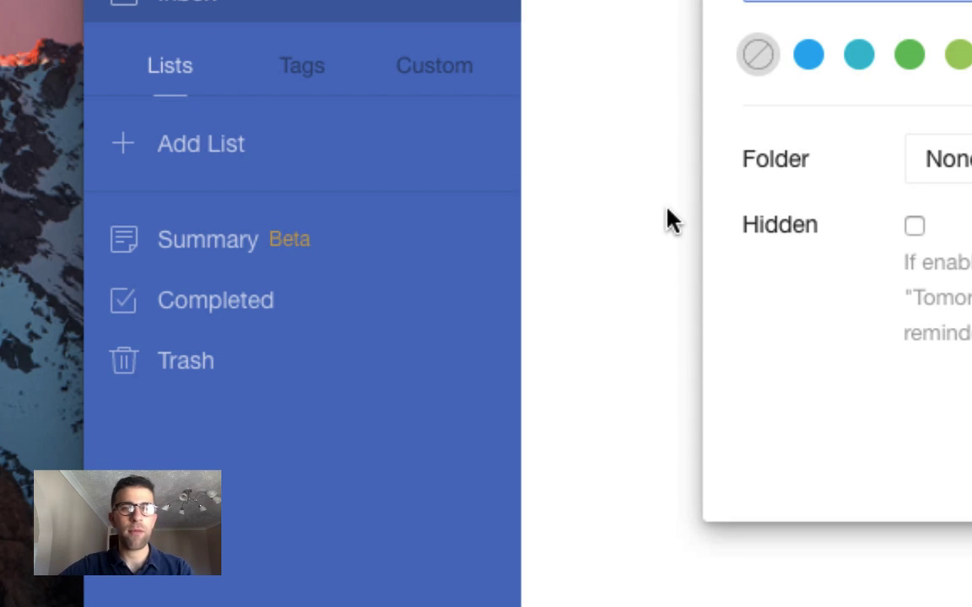
click(805, 57)
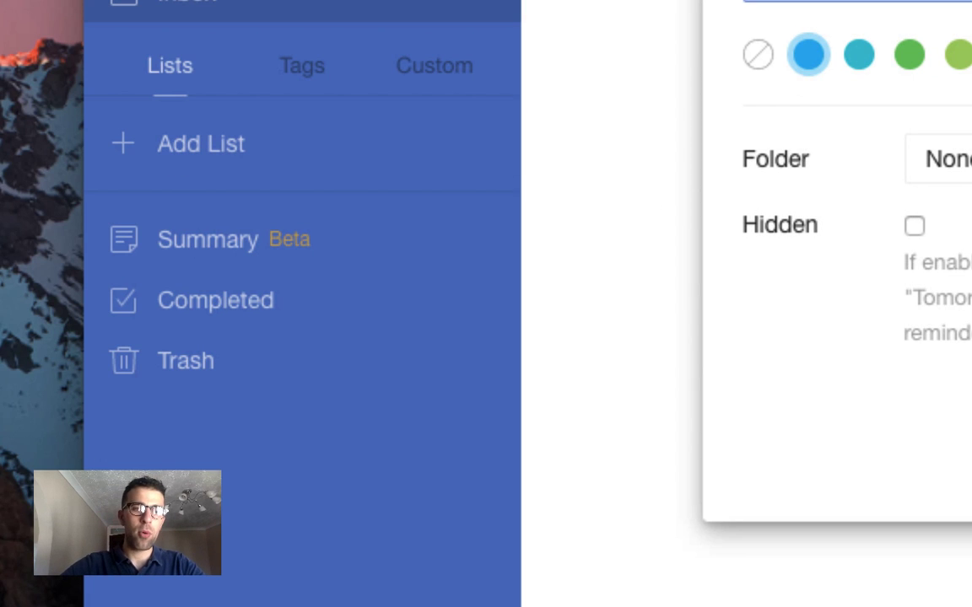
text(Movies to Watch)
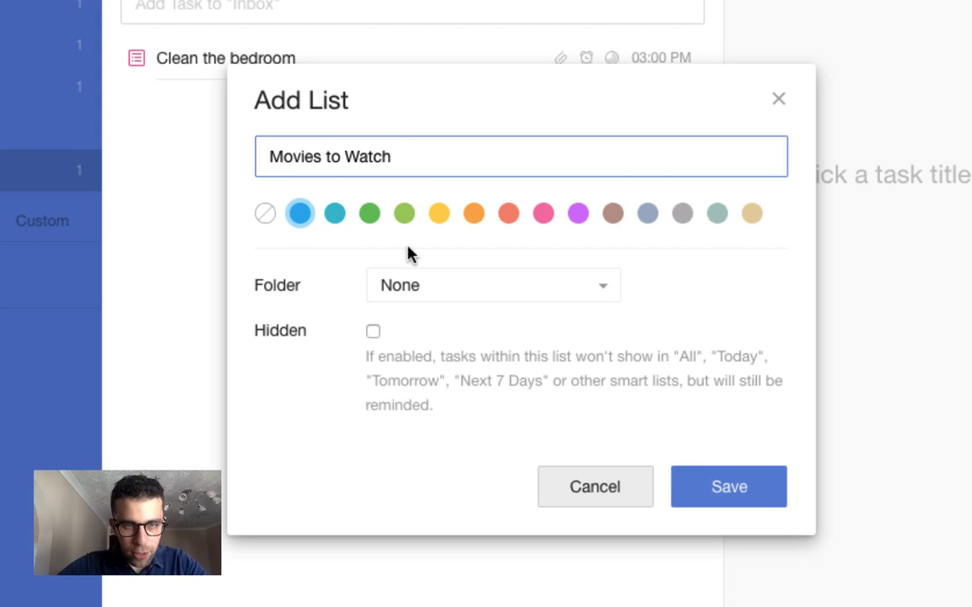
File the list in a new folder named 'Fun' and save it.
click(427, 282)
click(444, 344)
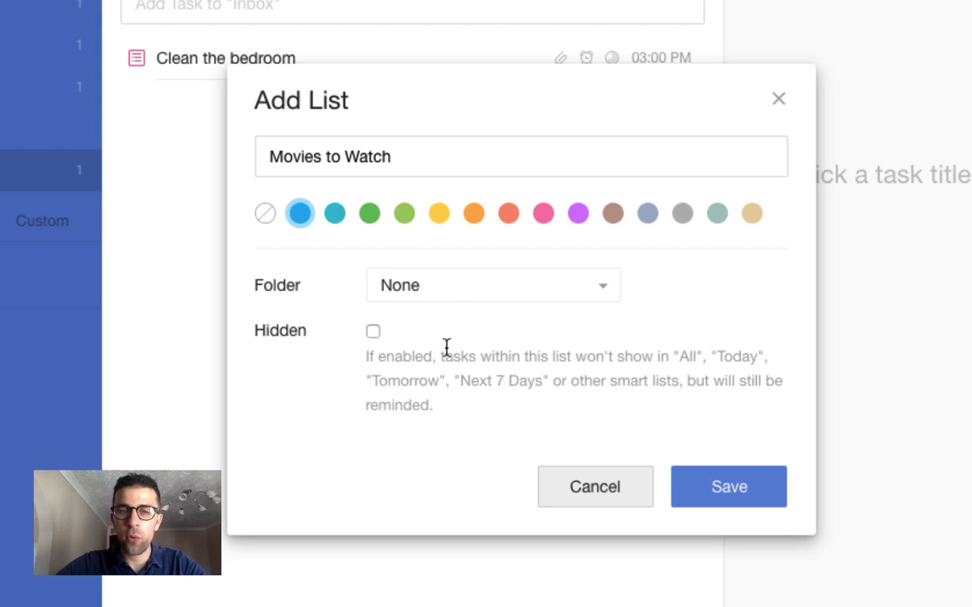
click(433, 291)
click(438, 366)
text(Fun)
click(721, 253)
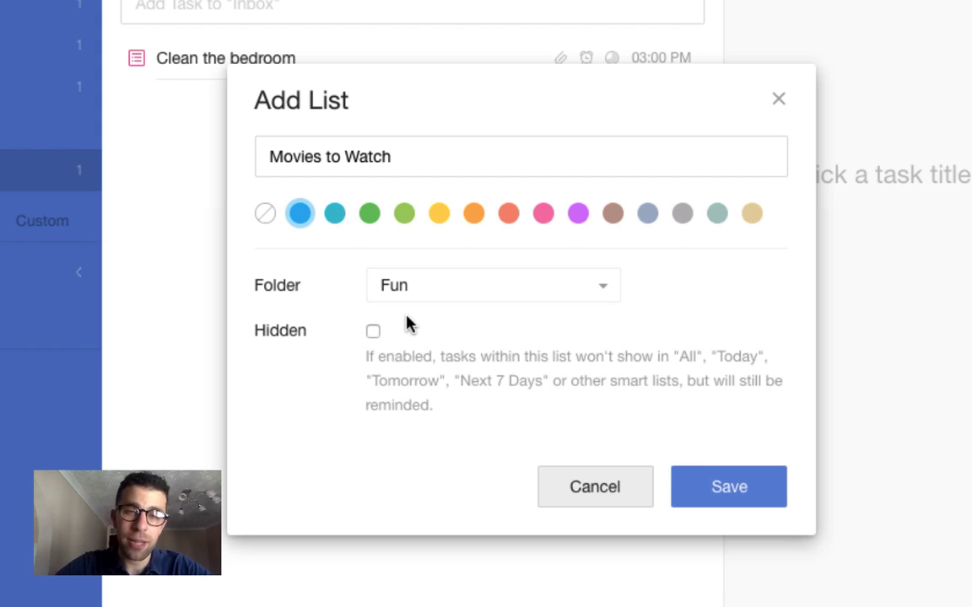
click(686, 473)
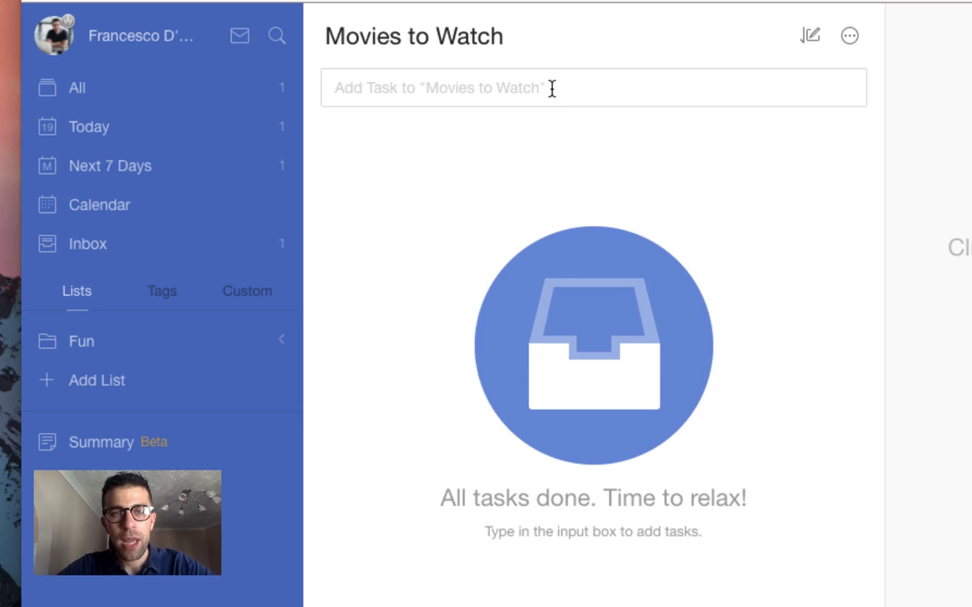
Look at the Movies to Watch list's Share options, then close them.
click(552, 85)
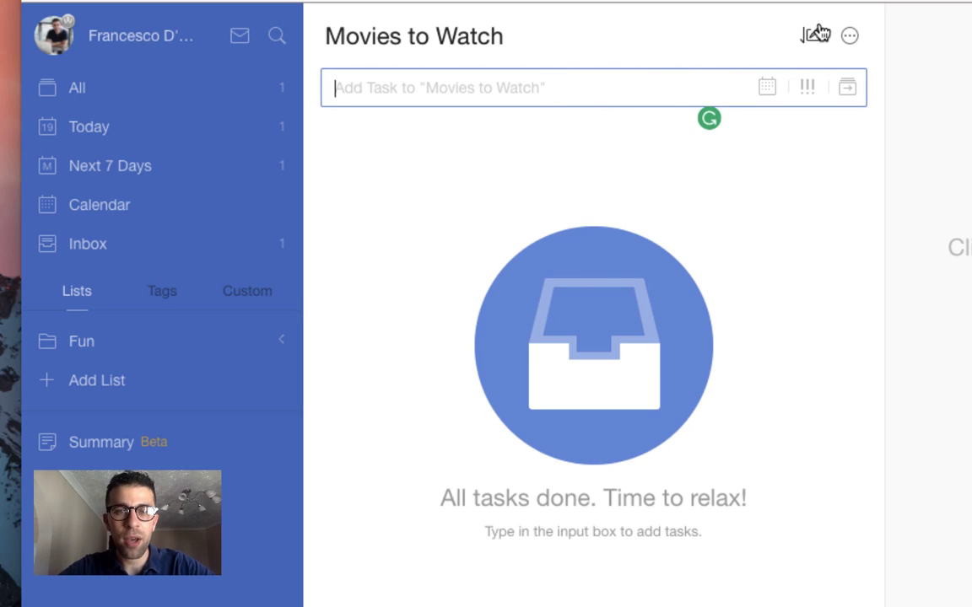
click(848, 35)
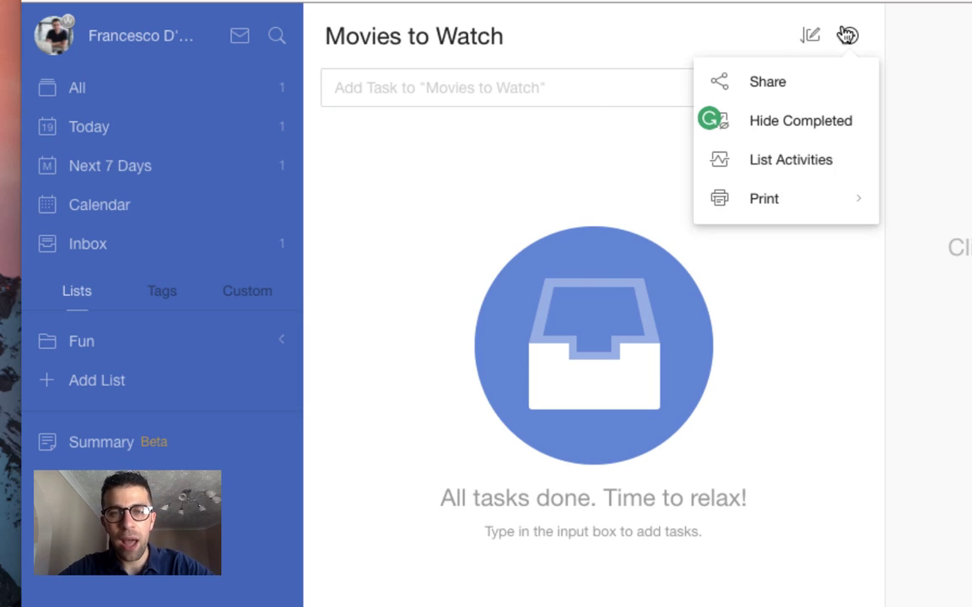
click(801, 383)
click(849, 38)
click(831, 93)
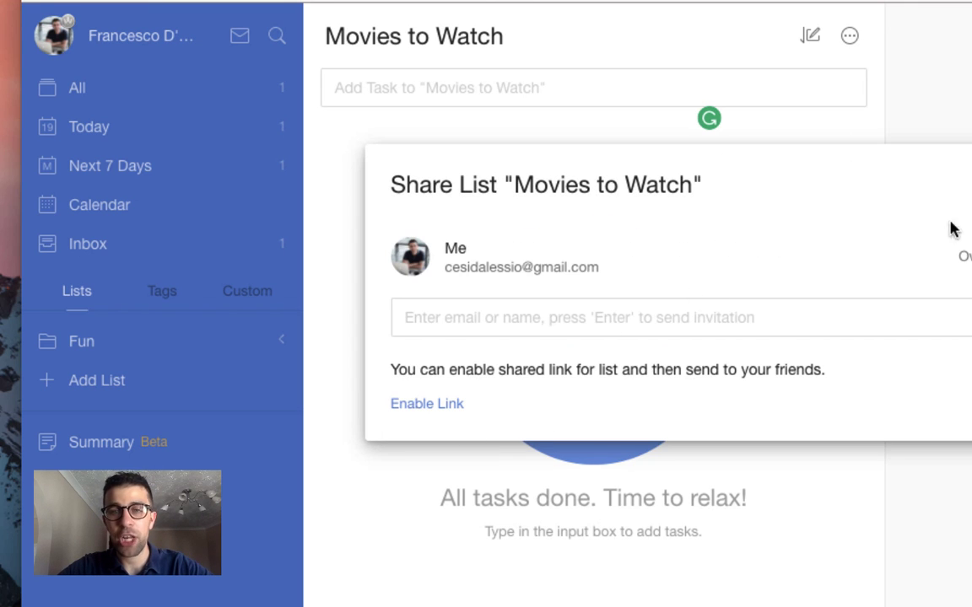
key(Escape)
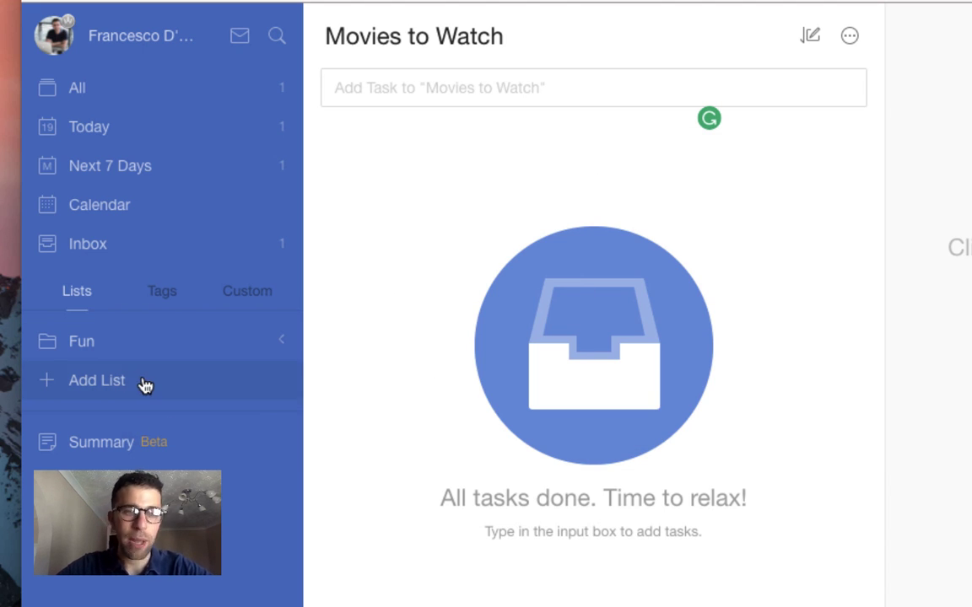
Add the task 'Alien Covenant #movies' to the Movies to Watch list.
click(177, 291)
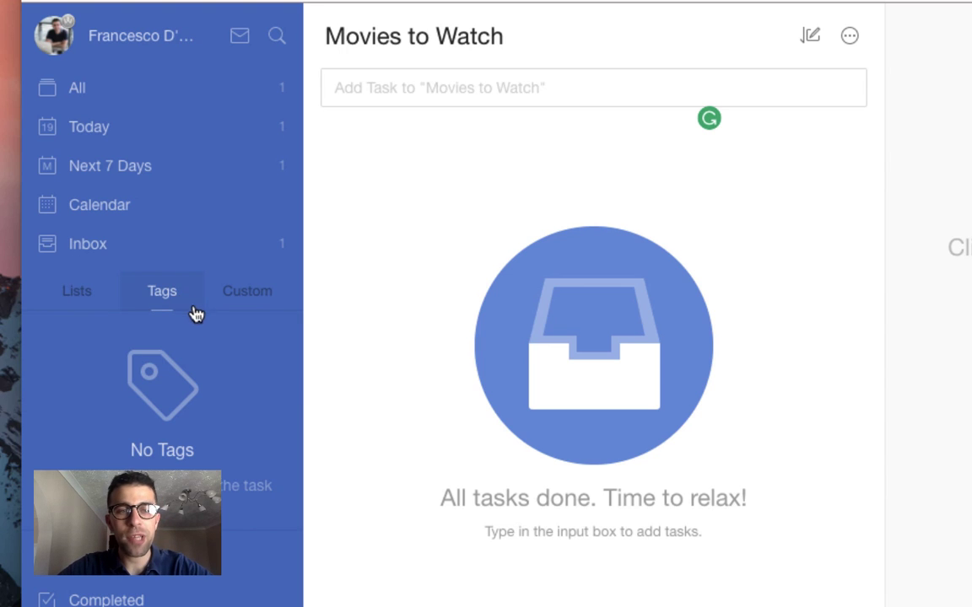
click(91, 290)
click(463, 96)
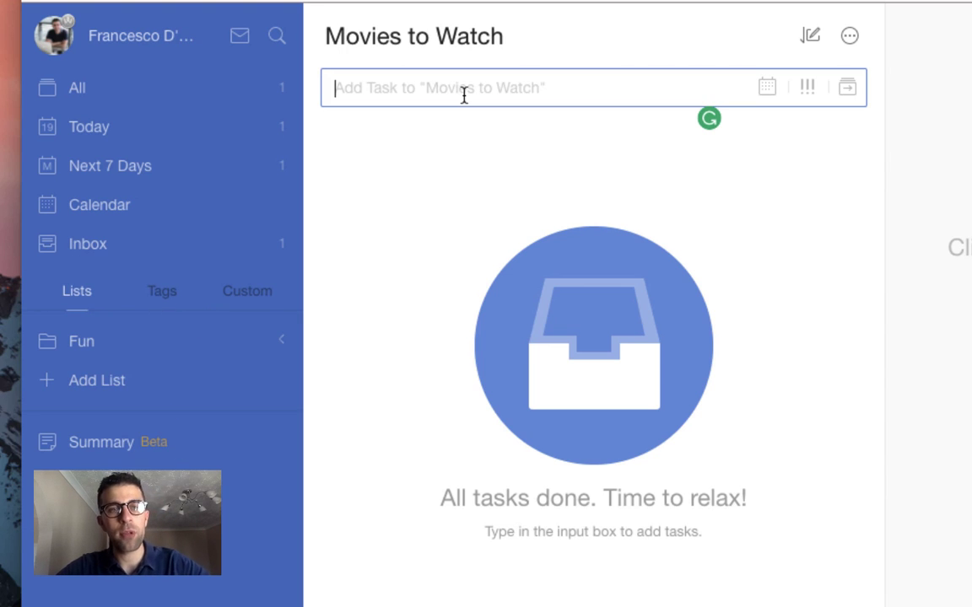
text(Alien Coven)
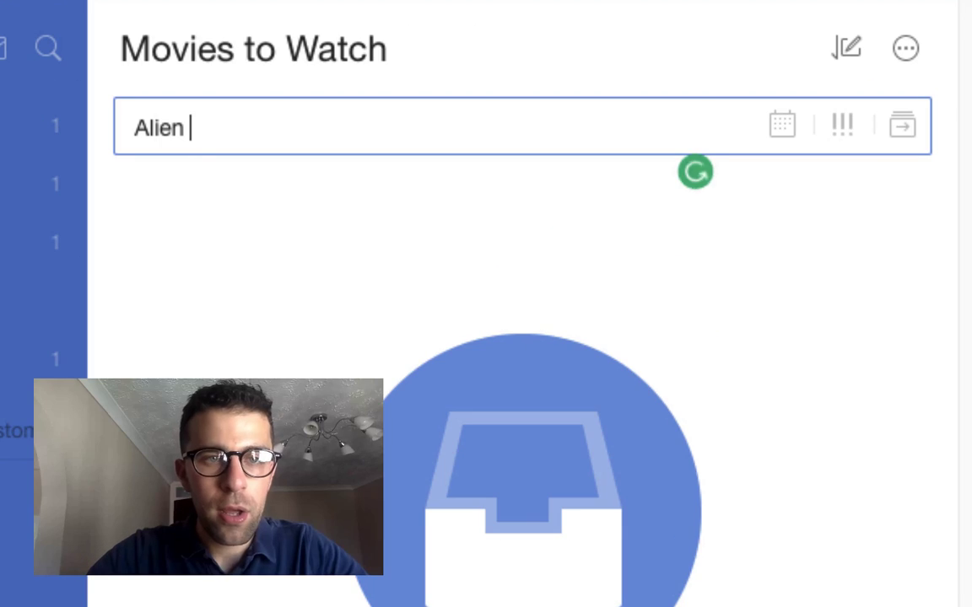
text(ant #)
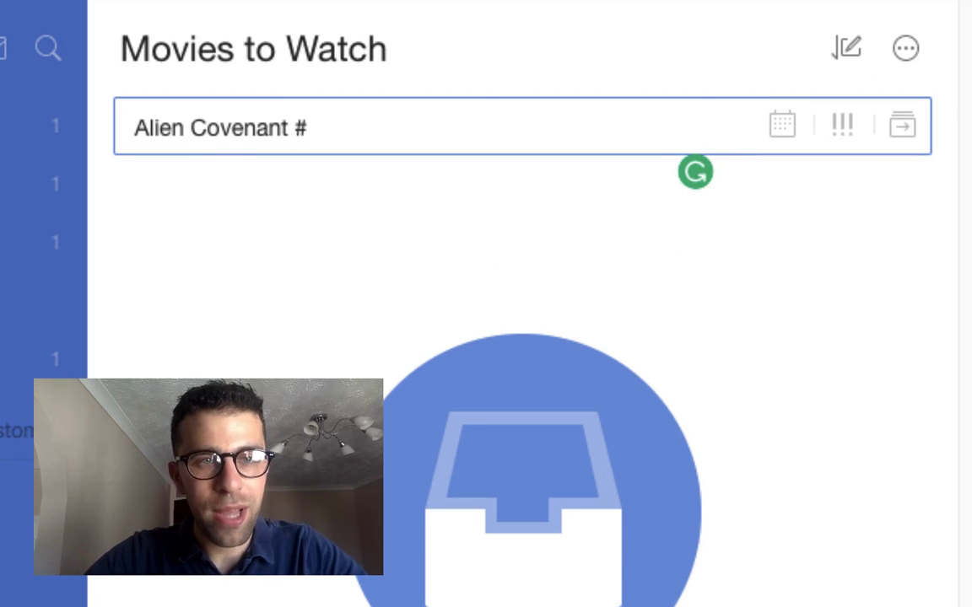
text(movies)
key(Return)
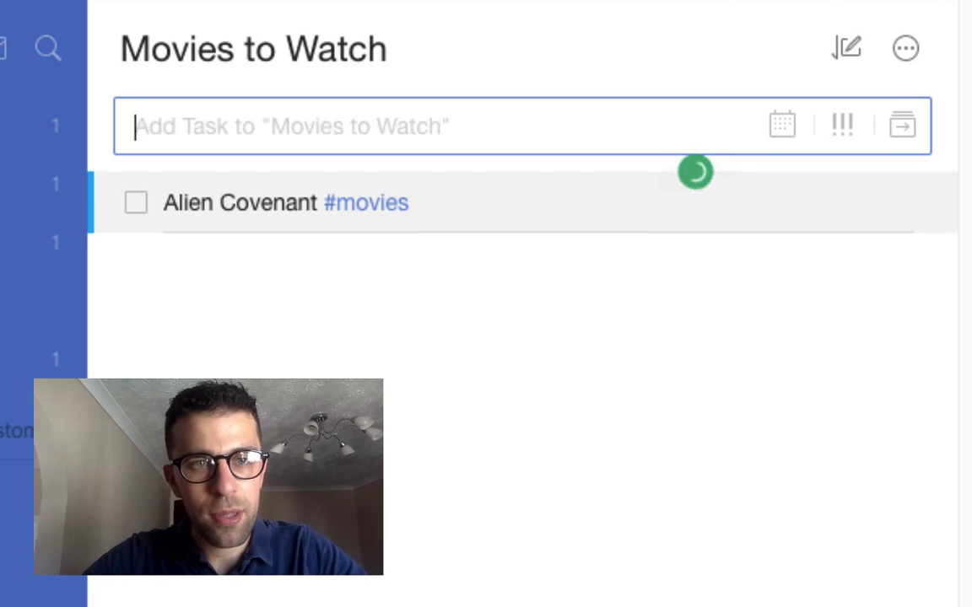
Open the #movies tag view, try adding a custom smart list, and dismiss the upgrade prompt.
click(351, 206)
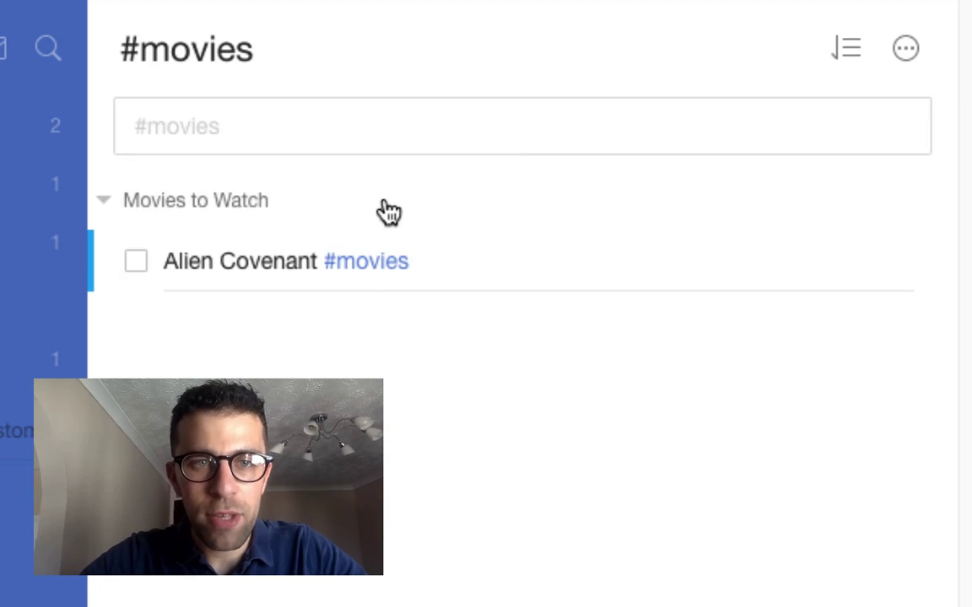
click(160, 253)
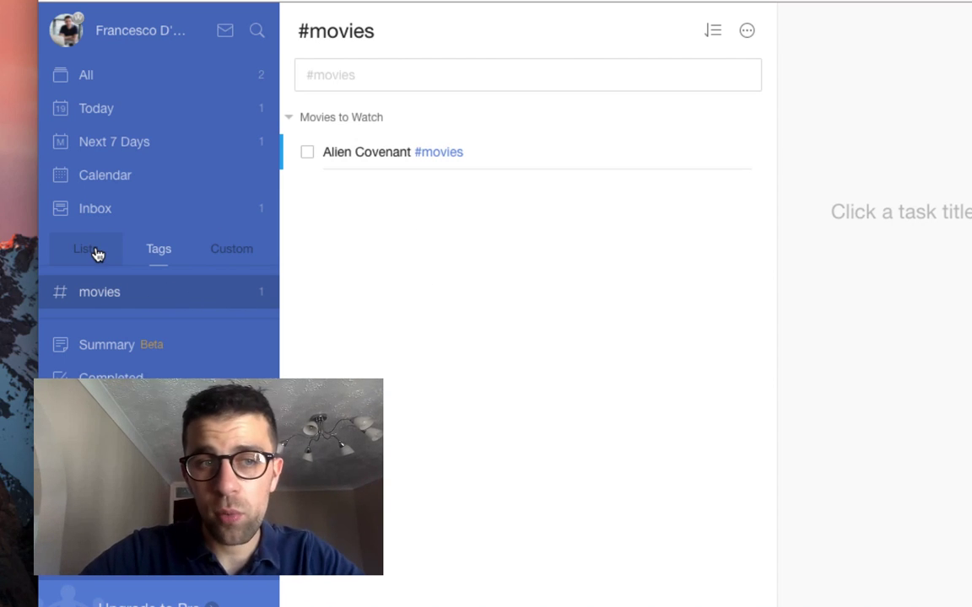
click(212, 254)
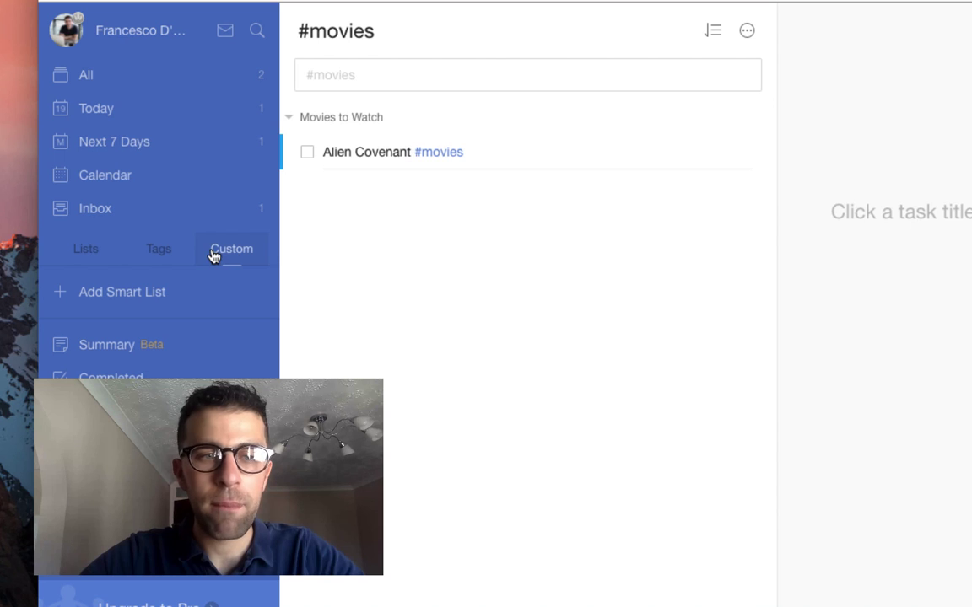
click(181, 291)
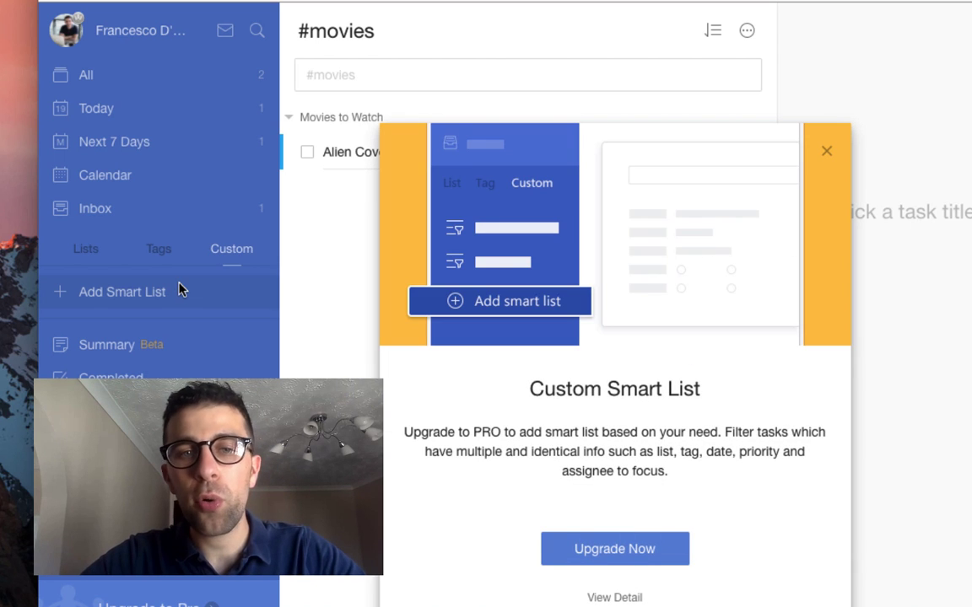
click(828, 151)
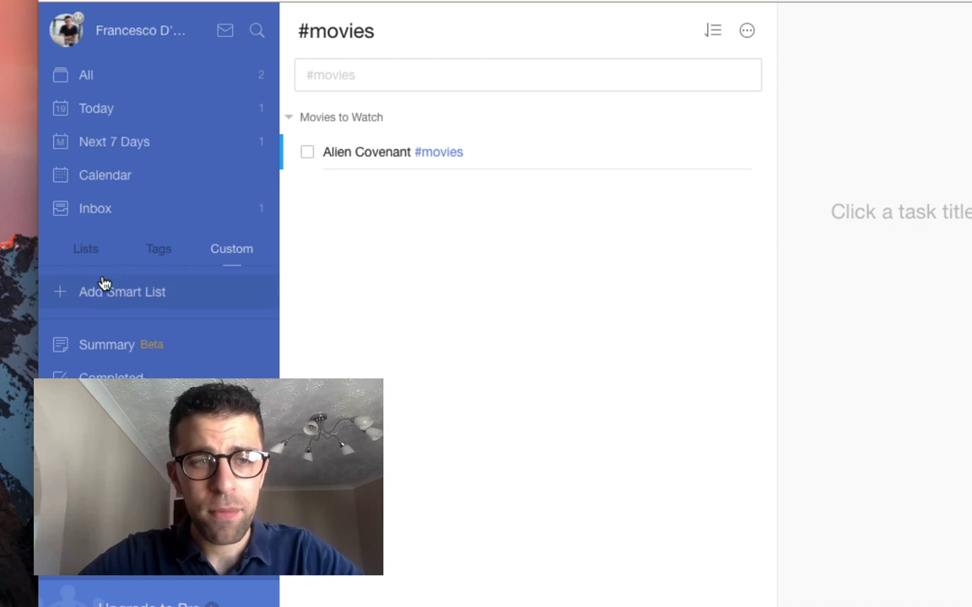
Review the progress summary, keeping the date range on This Week.
click(141, 341)
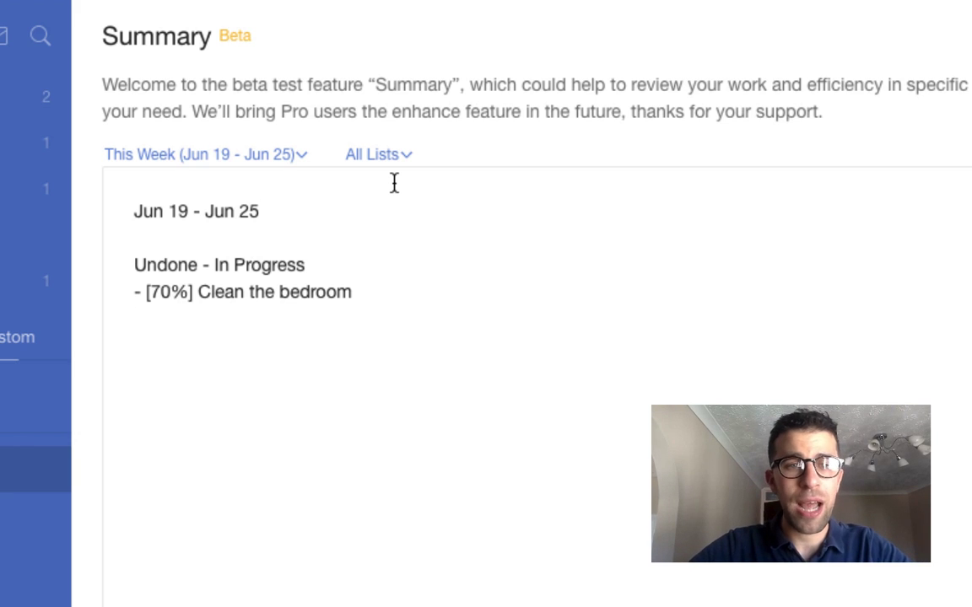
click(283, 162)
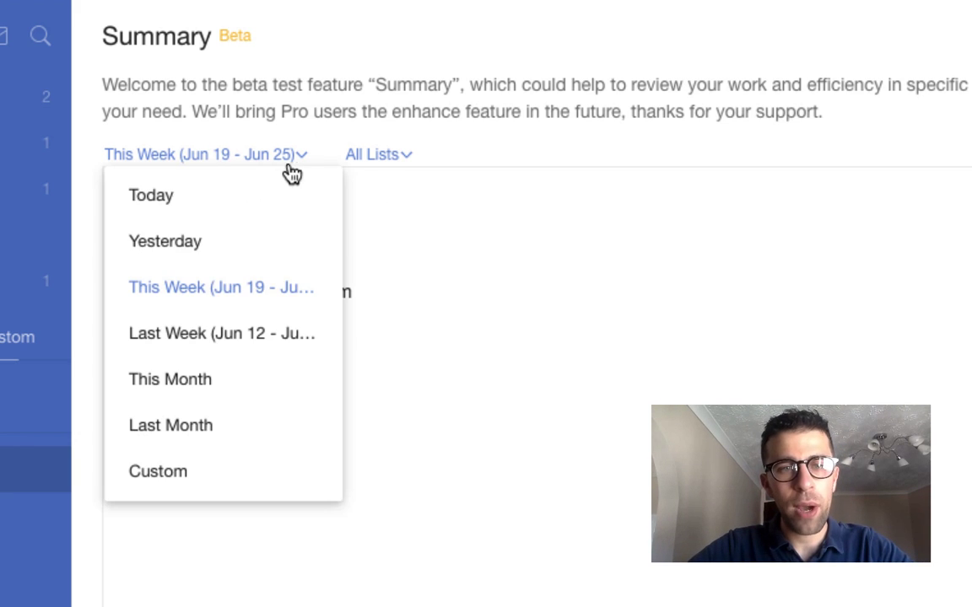
click(295, 162)
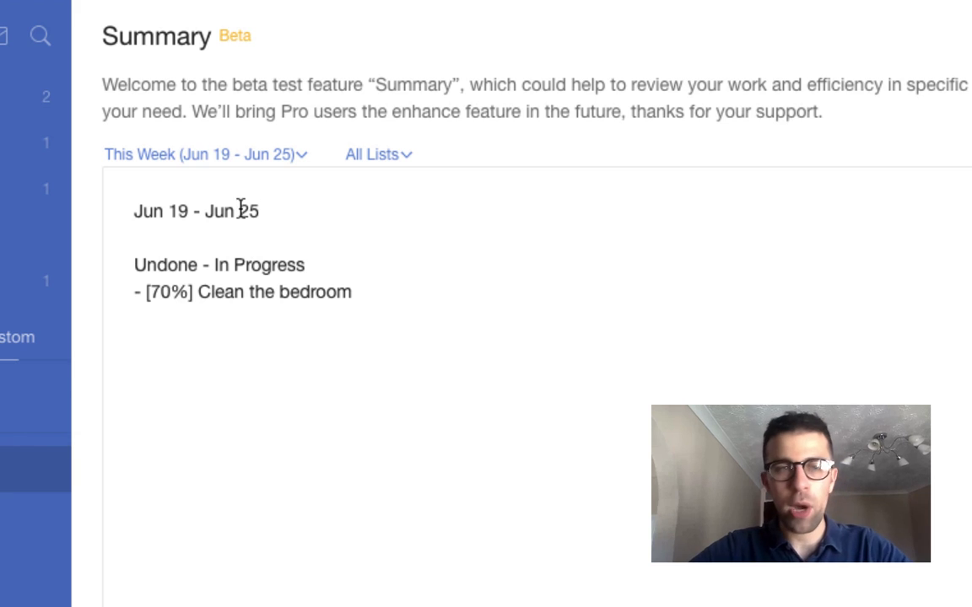
click(367, 285)
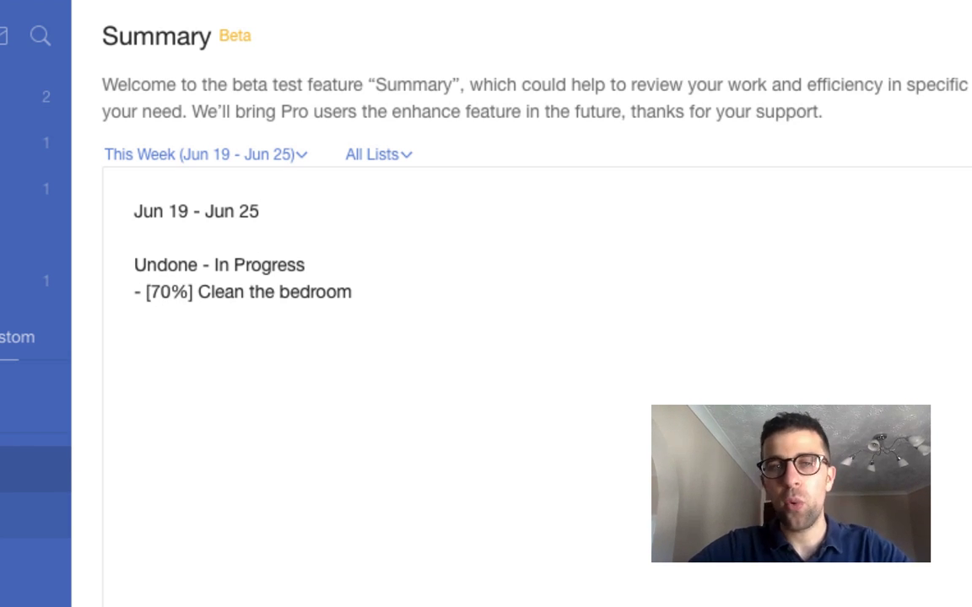
Show the Completed tasks list.
click(34, 514)
click(34, 469)
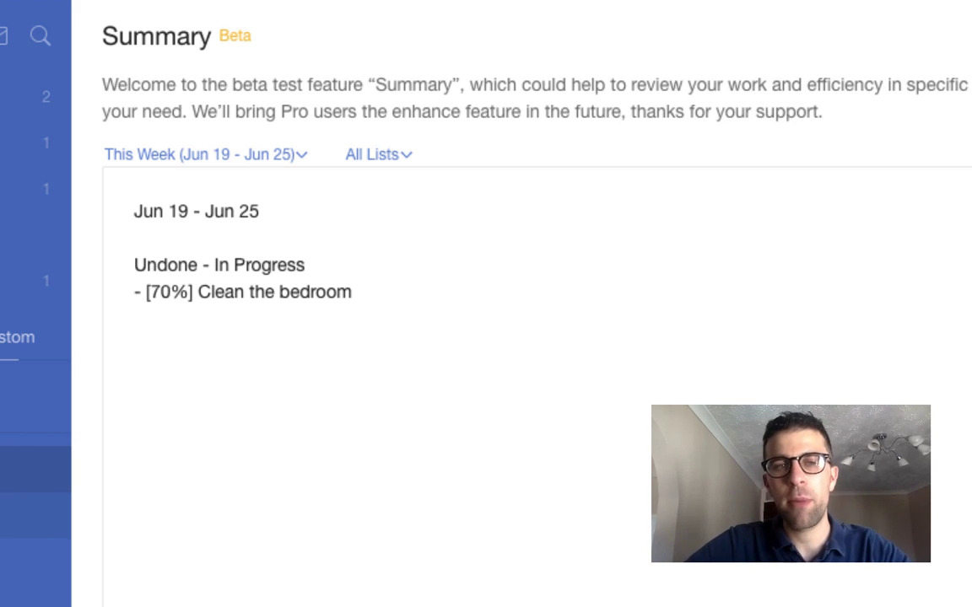
click(34, 515)
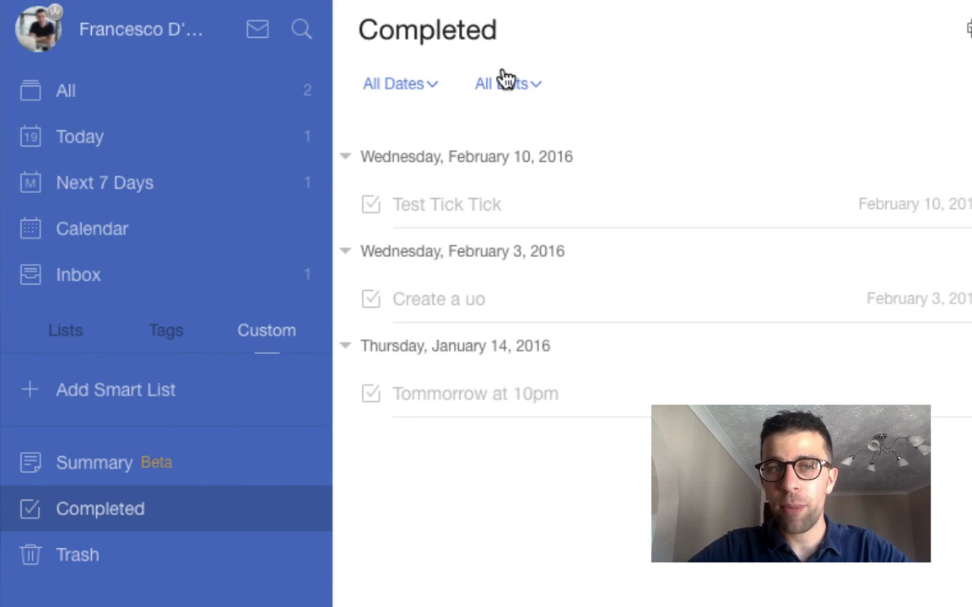
Empty the trash to permanently delete Get post, then show All tasks.
click(510, 82)
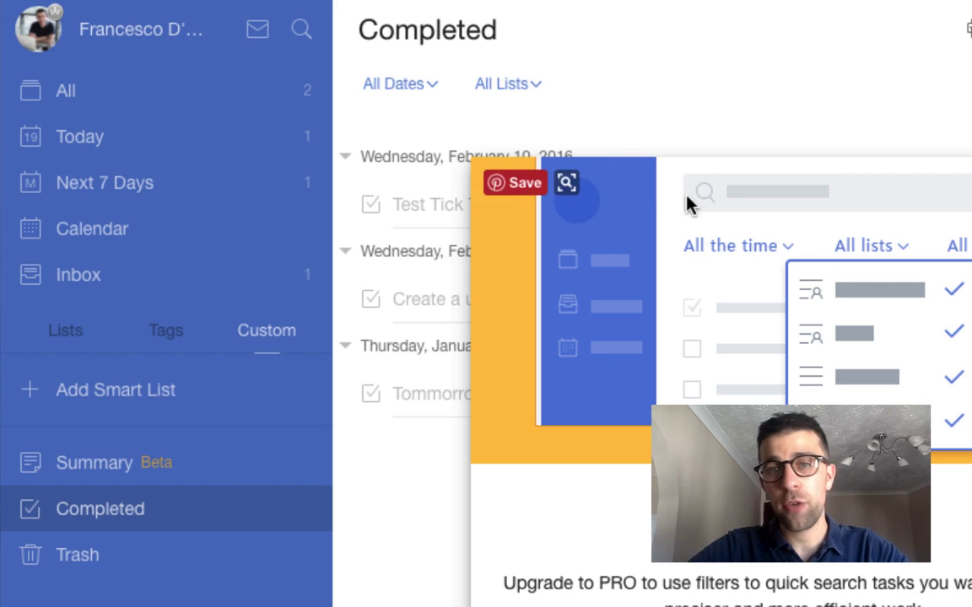
key(Escape)
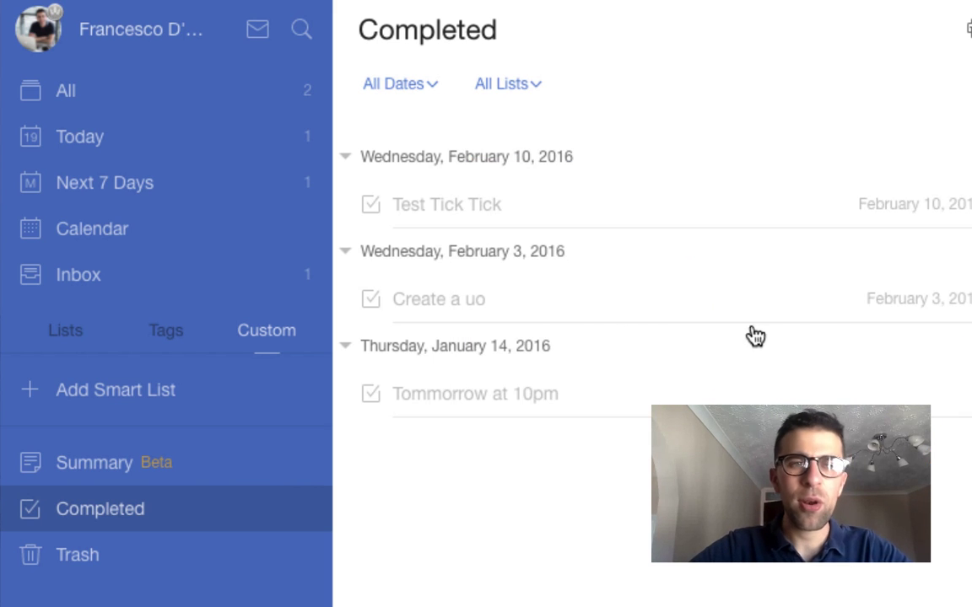
click(130, 561)
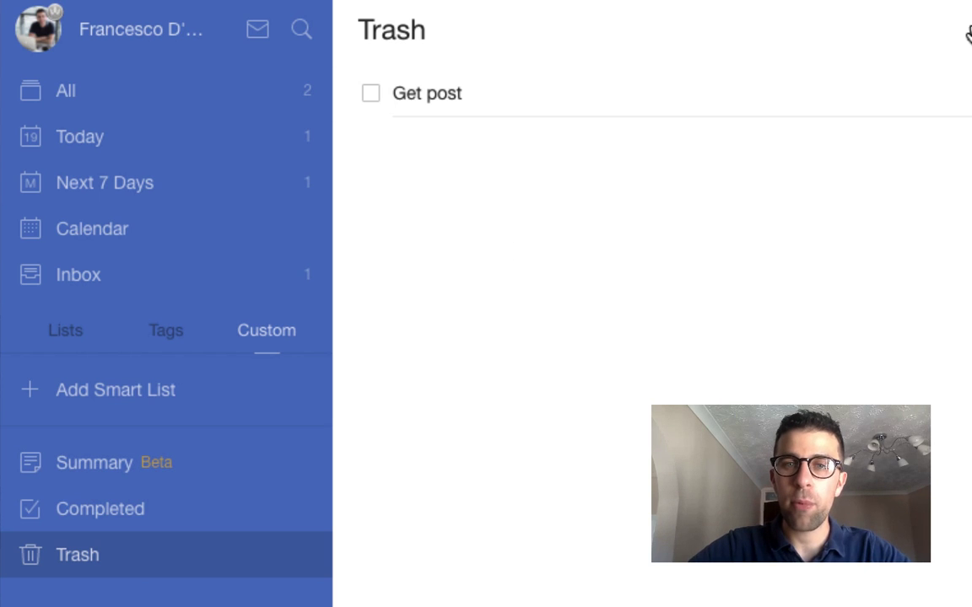
click(968, 34)
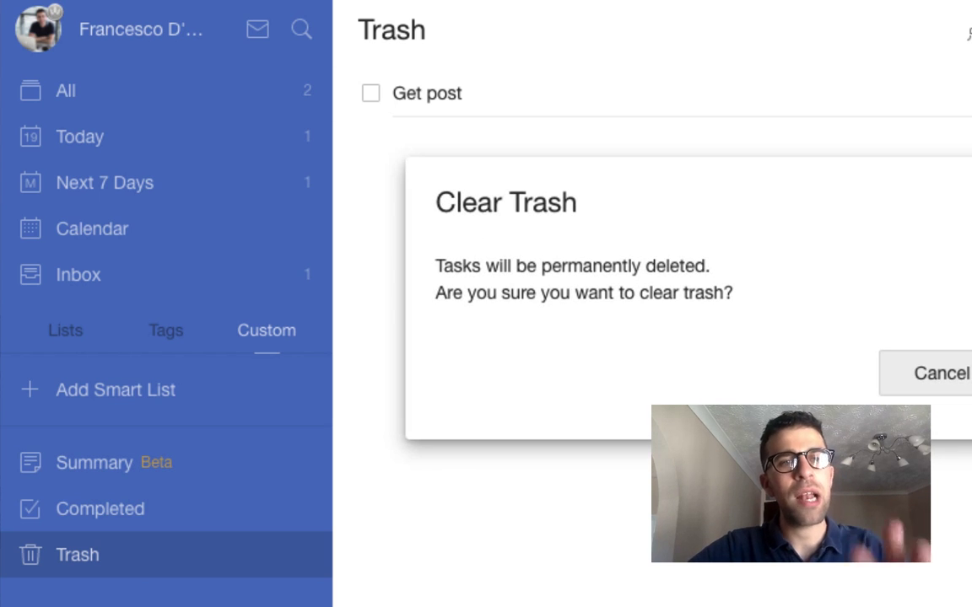
key(Return)
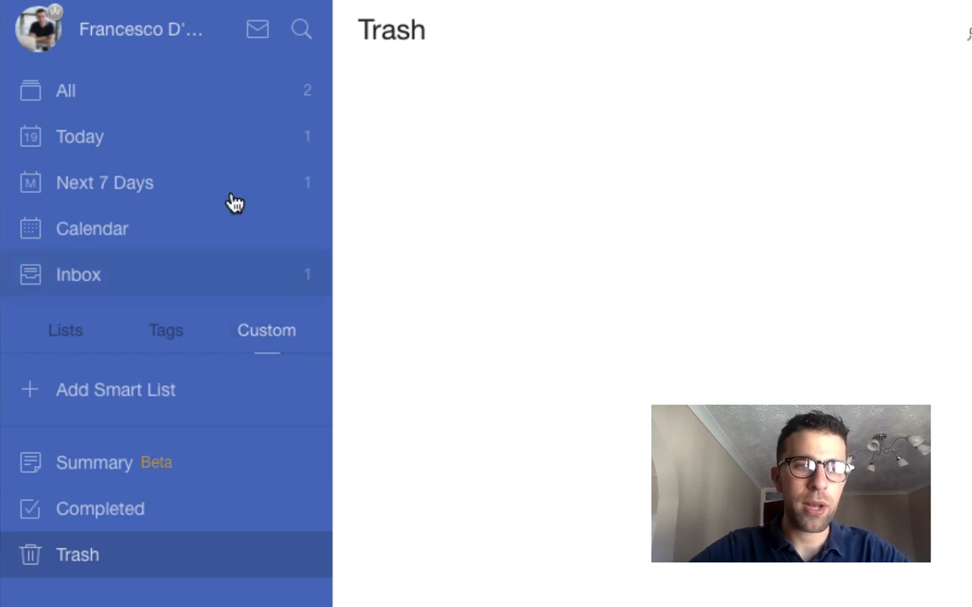
click(152, 93)
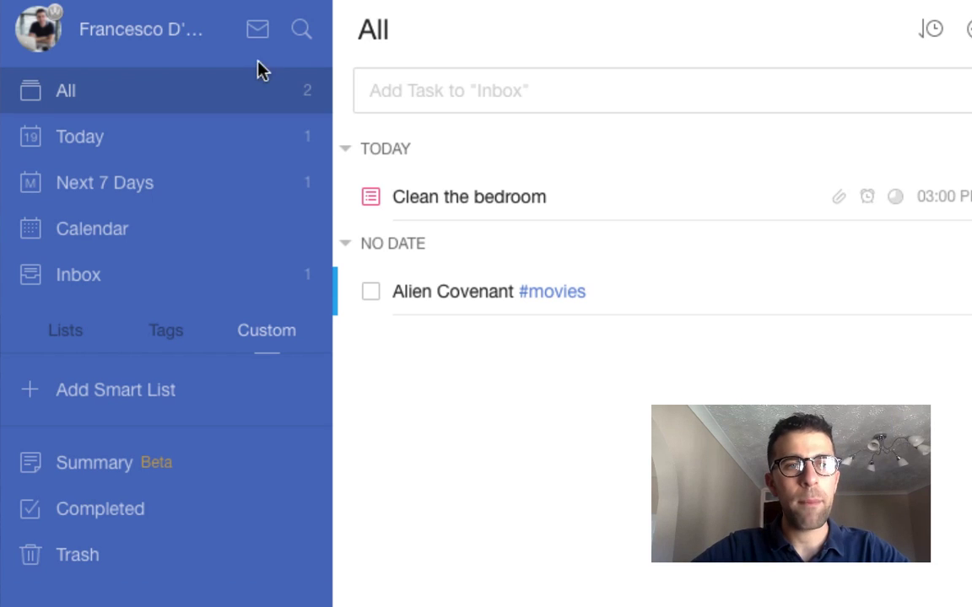
Search all tasks for '#movies'.
click(302, 32)
text(mo)
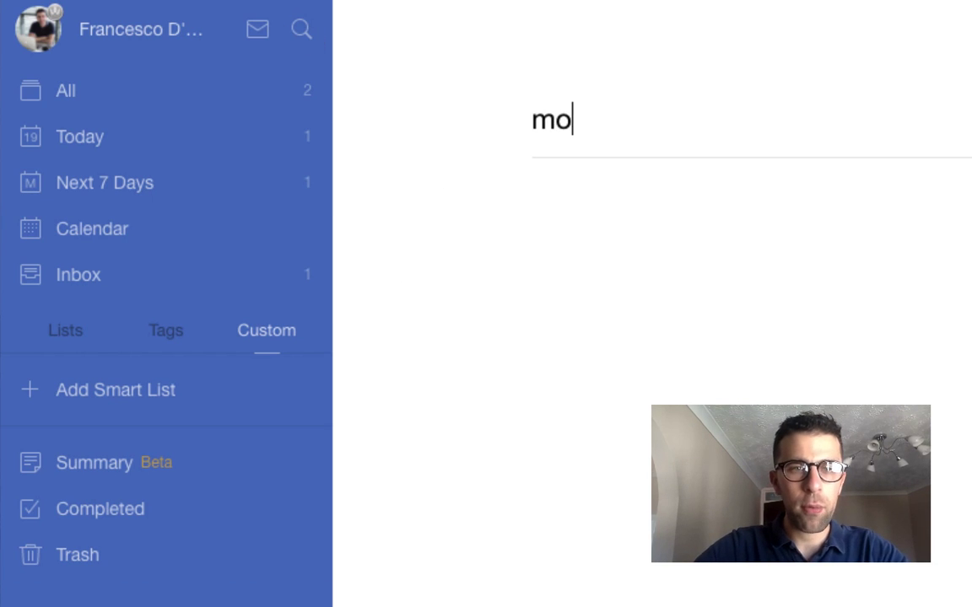
text(vies)
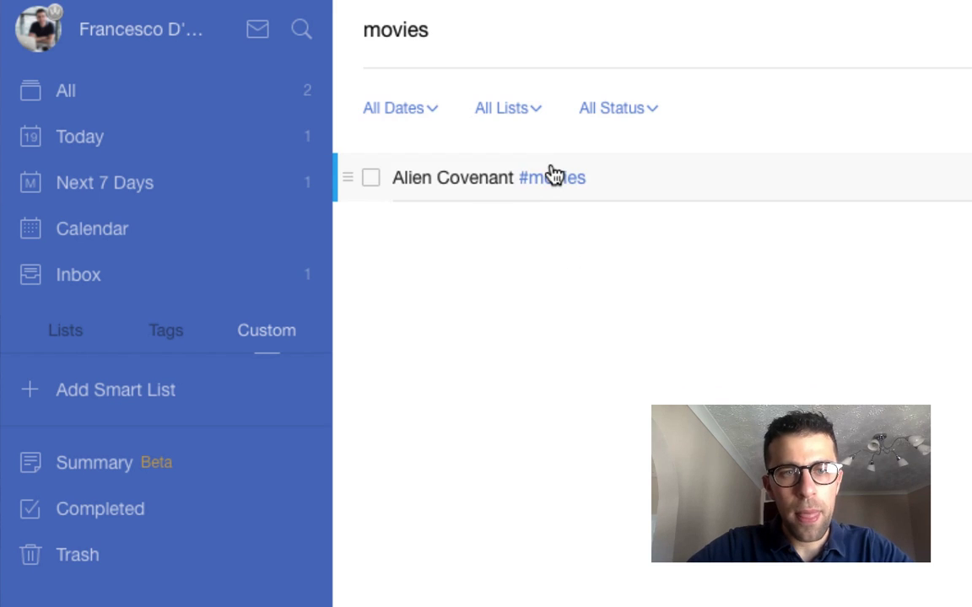
click(364, 30)
text(#)
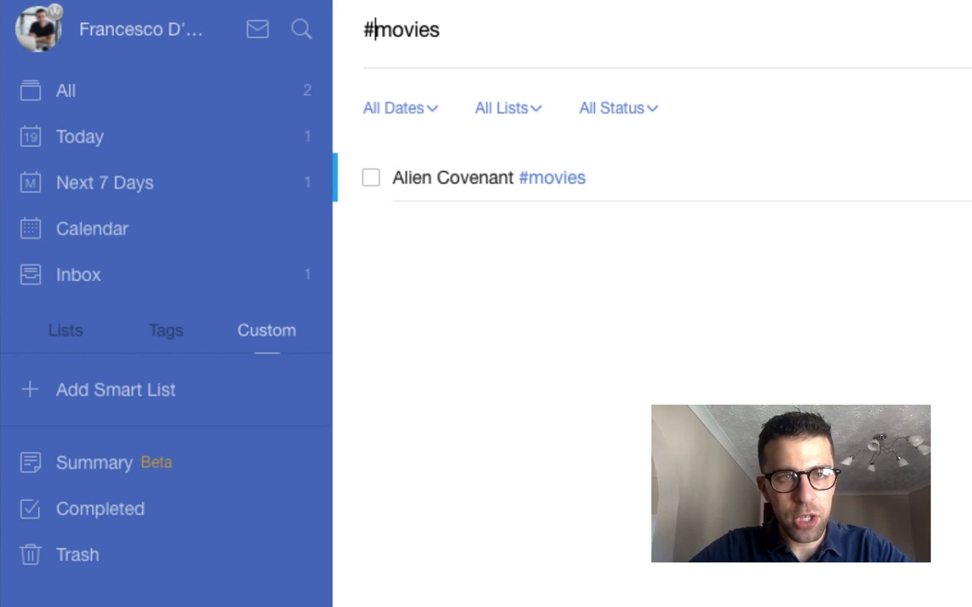
click(443, 30)
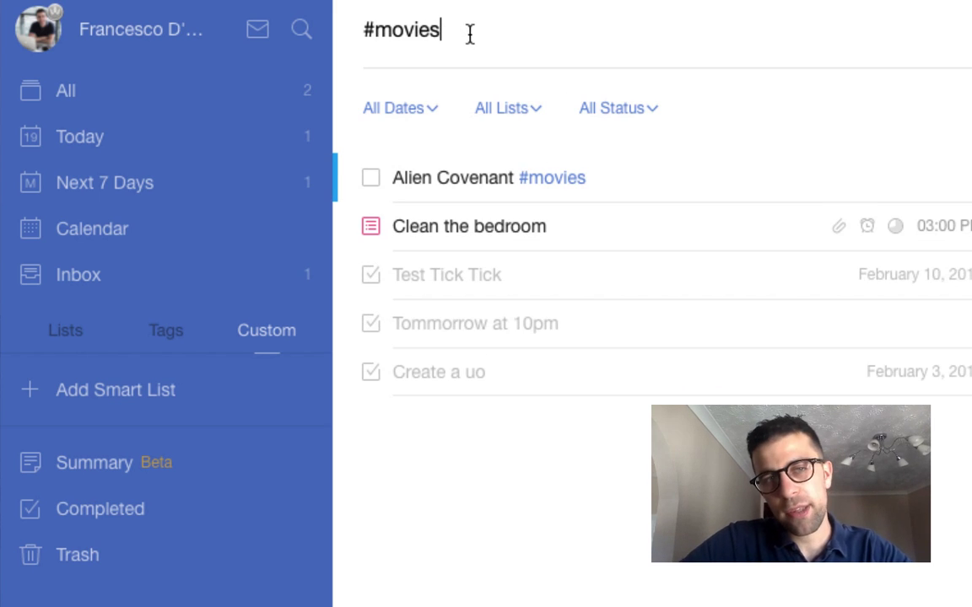
Check the status filter and the empty notifications panel, dismissing both.
click(619, 109)
click(645, 111)
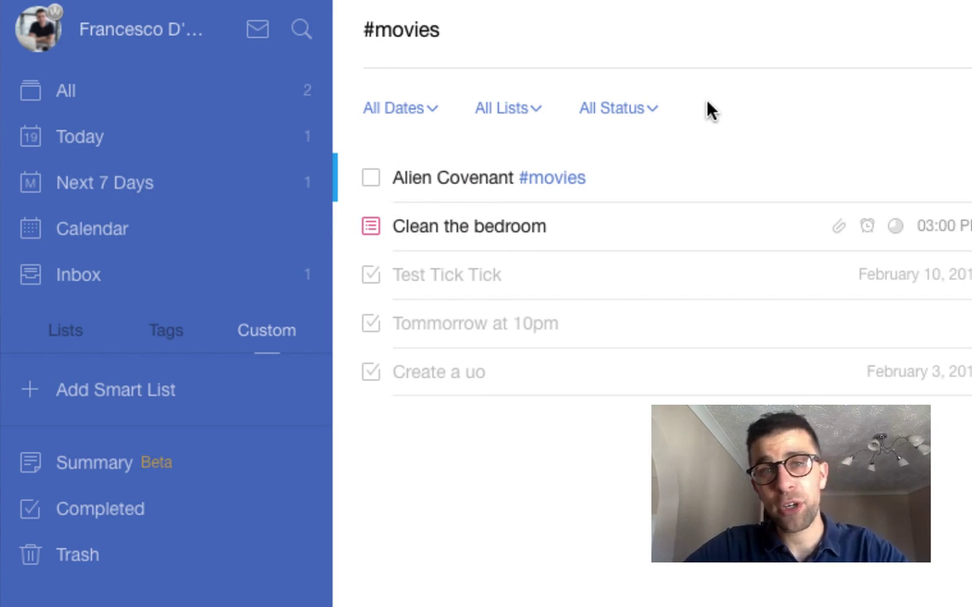
click(263, 31)
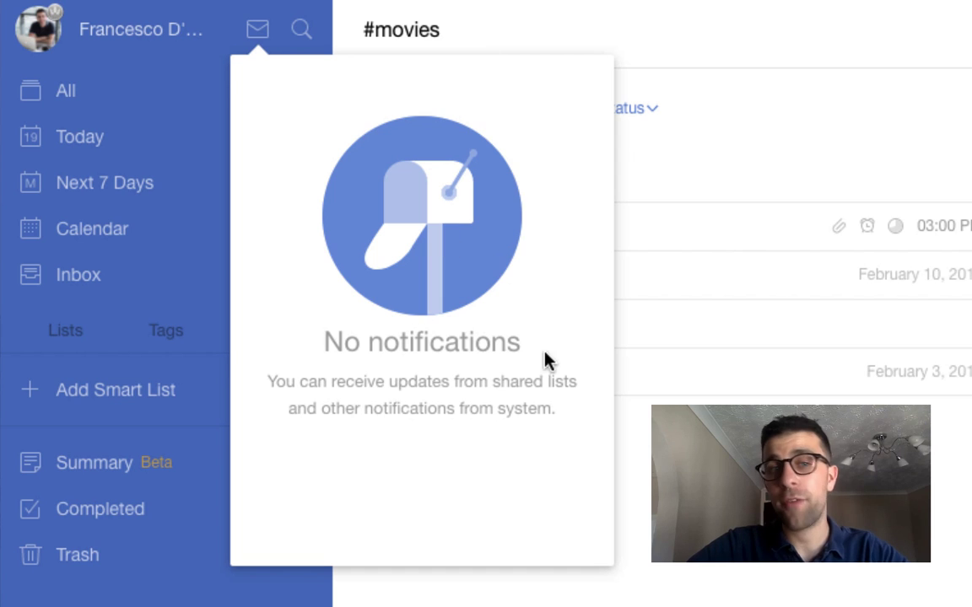
click(800, 592)
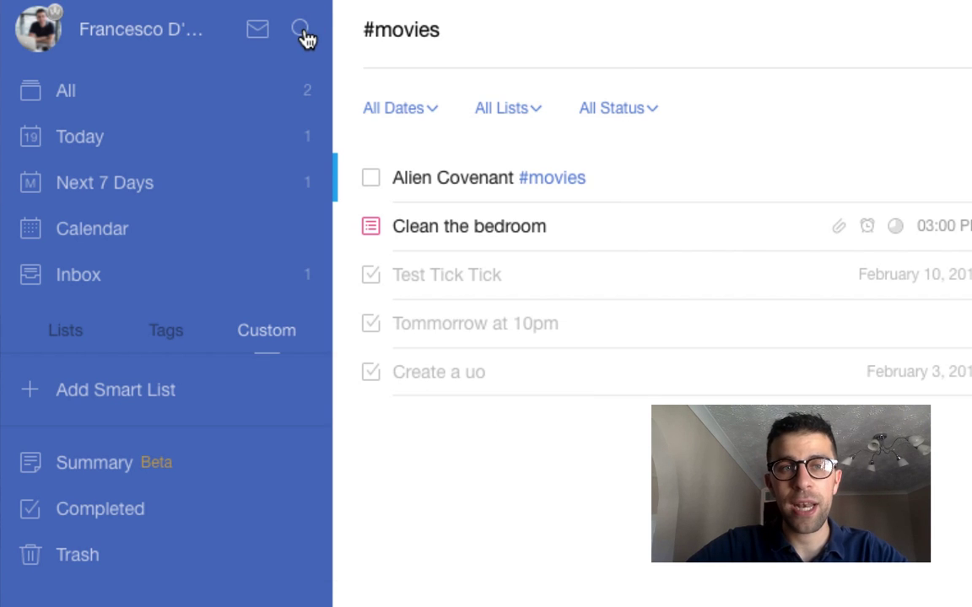
Open Settings and review Preferences, leaving Smart Date Parsing keeping text in tasks.
click(302, 30)
click(54, 28)
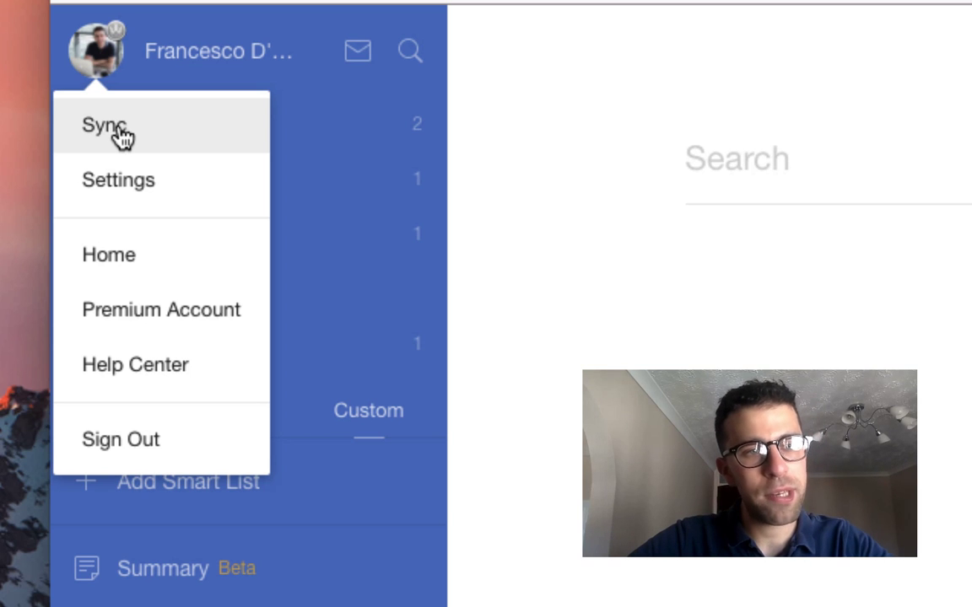
click(138, 192)
scroll(962, 279, down, 4)
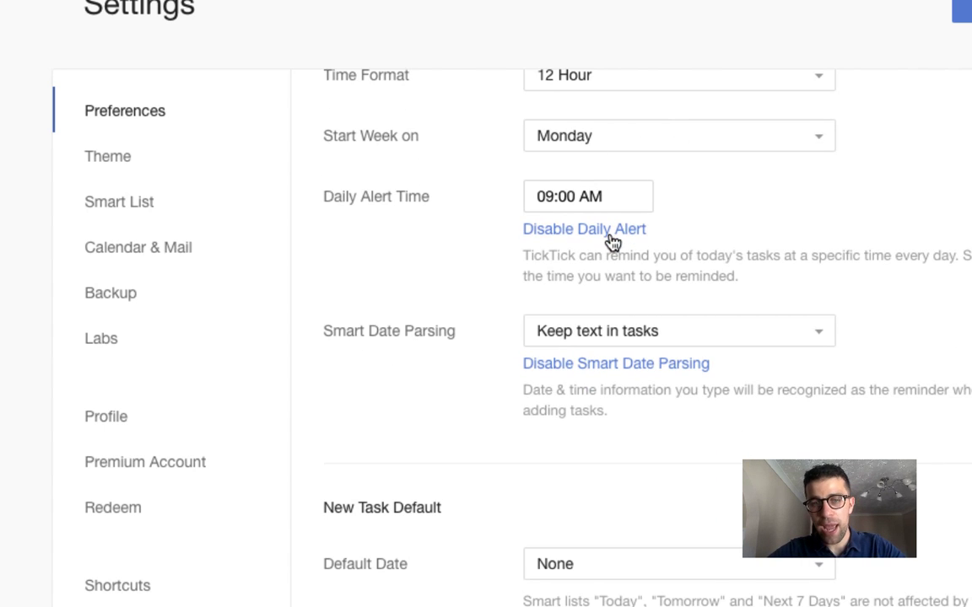
scroll(612, 239, down, 2)
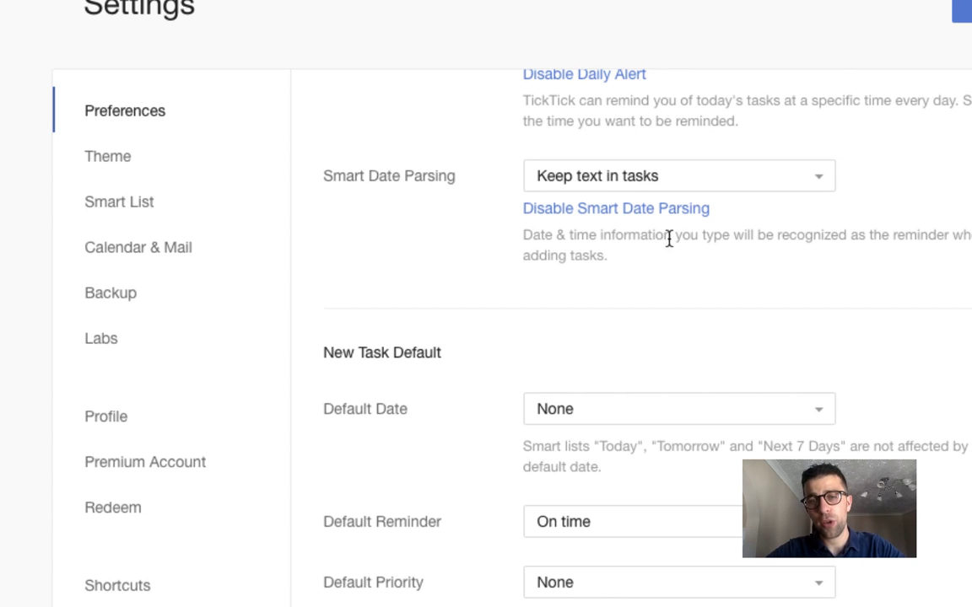
click(611, 175)
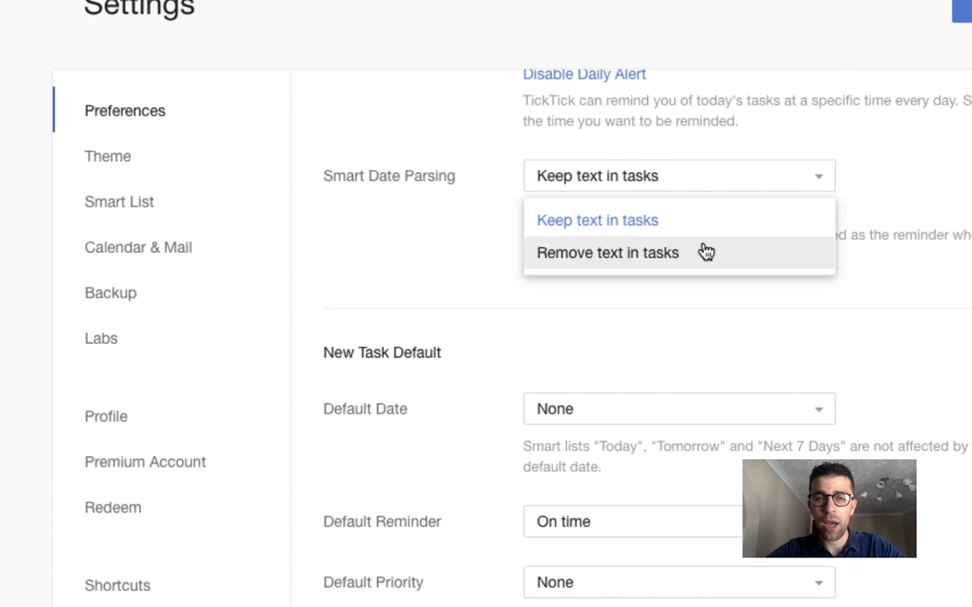
click(874, 198)
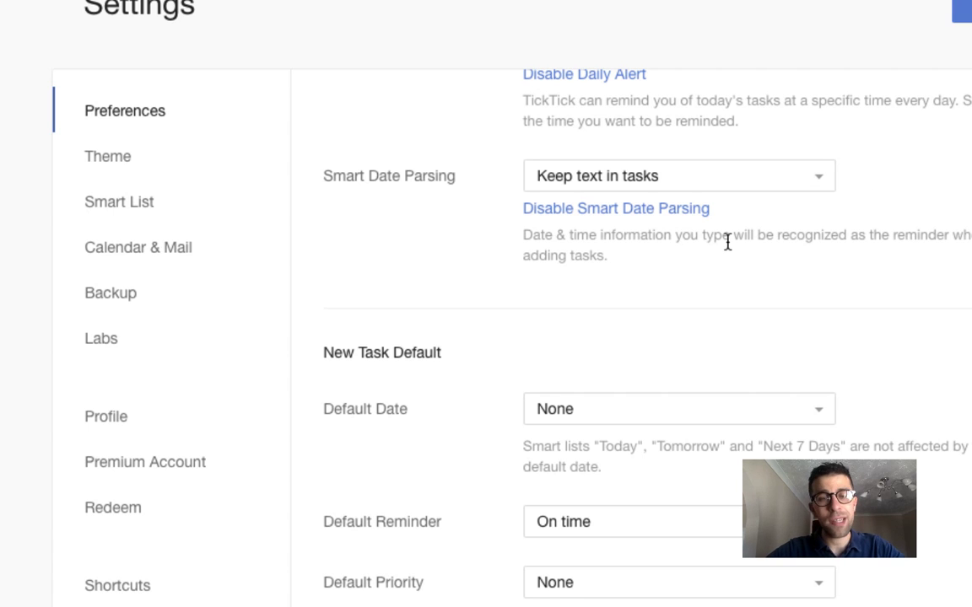
Show the Theme page with its colour and City Series backgrounds.
scroll(726, 241, down, 1)
scroll(555, 286, up, 5)
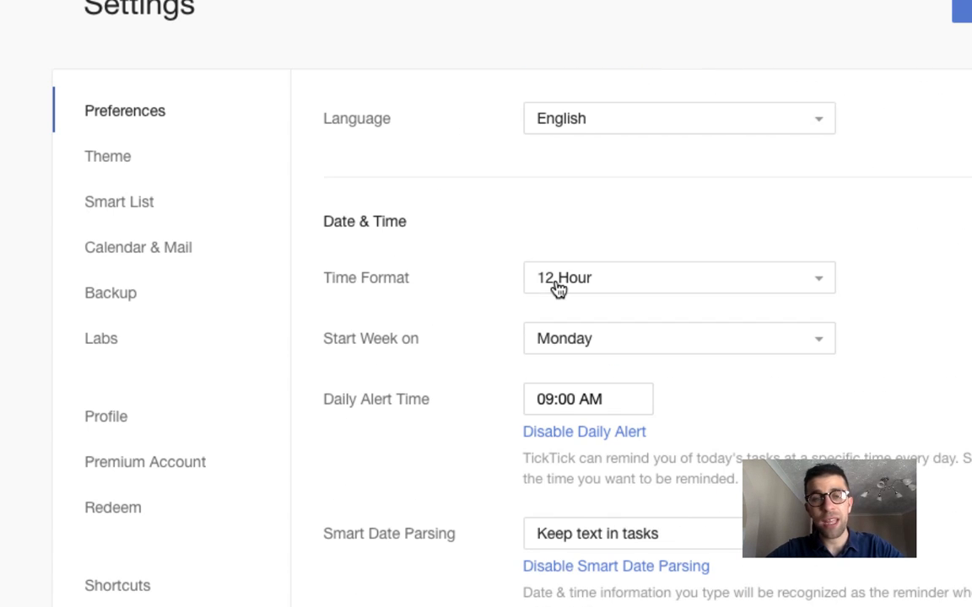
click(169, 145)
scroll(471, 236, down, 1)
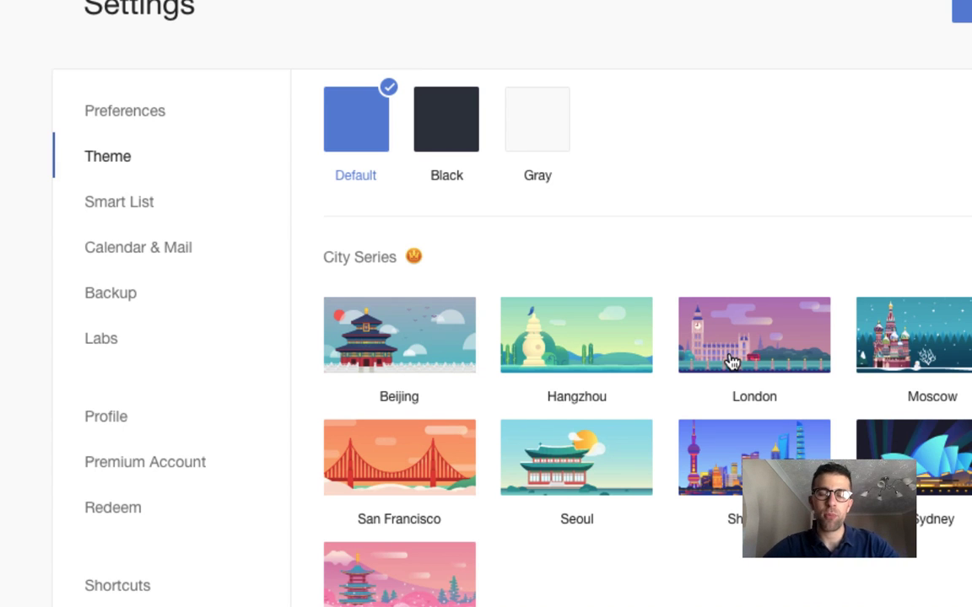
Try the Black theme, then switch the app theme to Gray.
scroll(731, 361, down, 5)
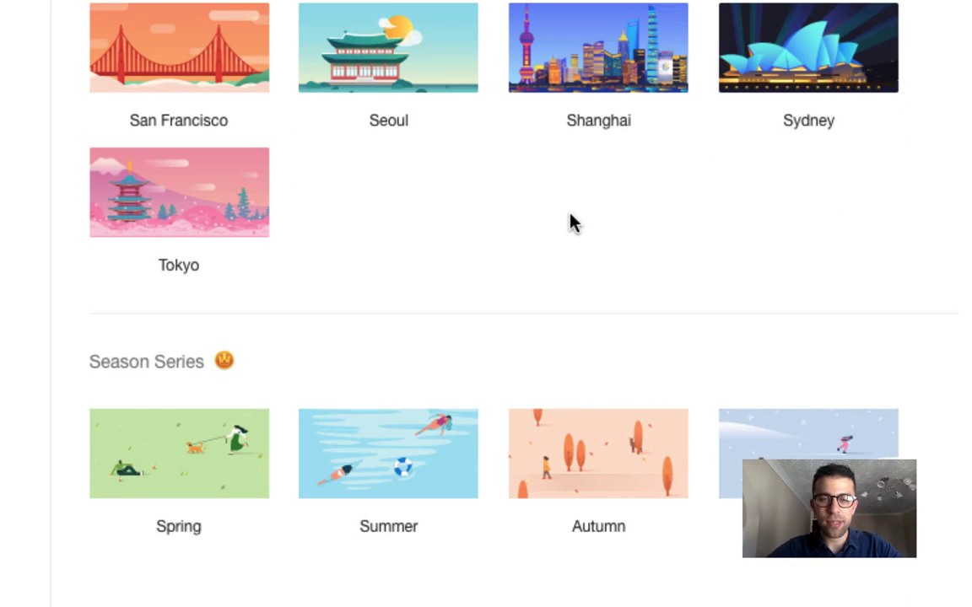
scroll(486, 391, up, 5)
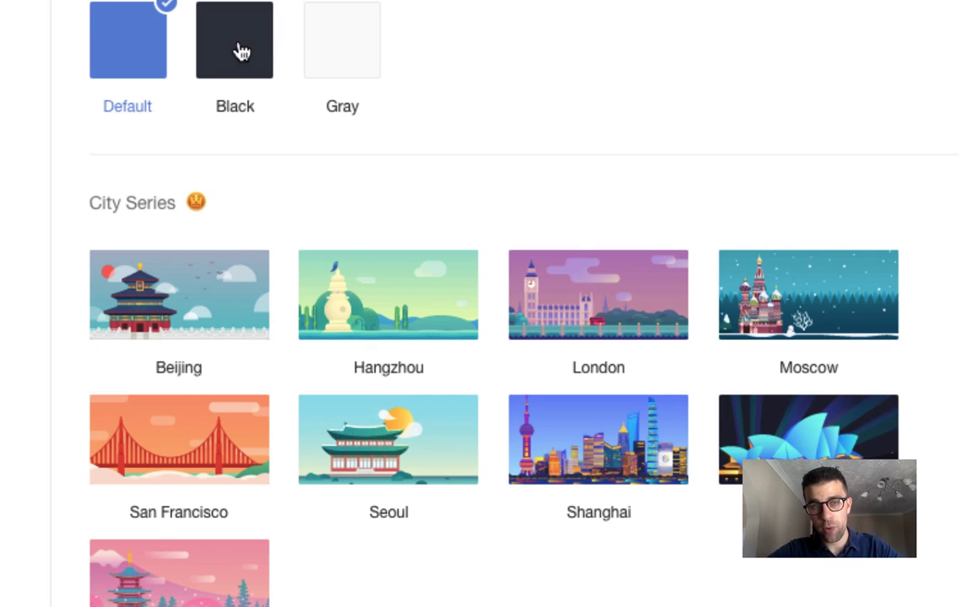
click(240, 52)
click(337, 59)
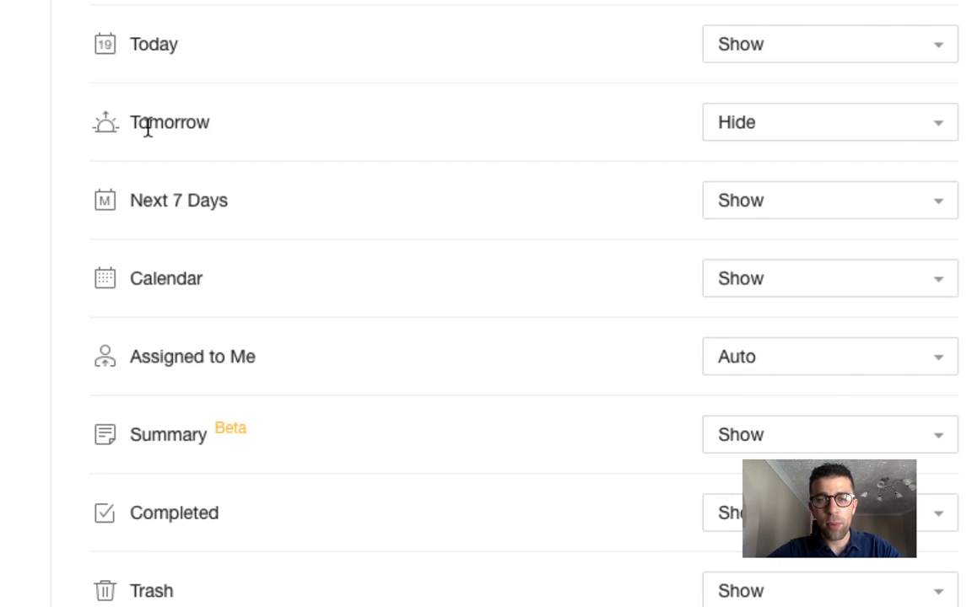
scroll(147, 126, down, 3)
scroll(332, 273, up, 3)
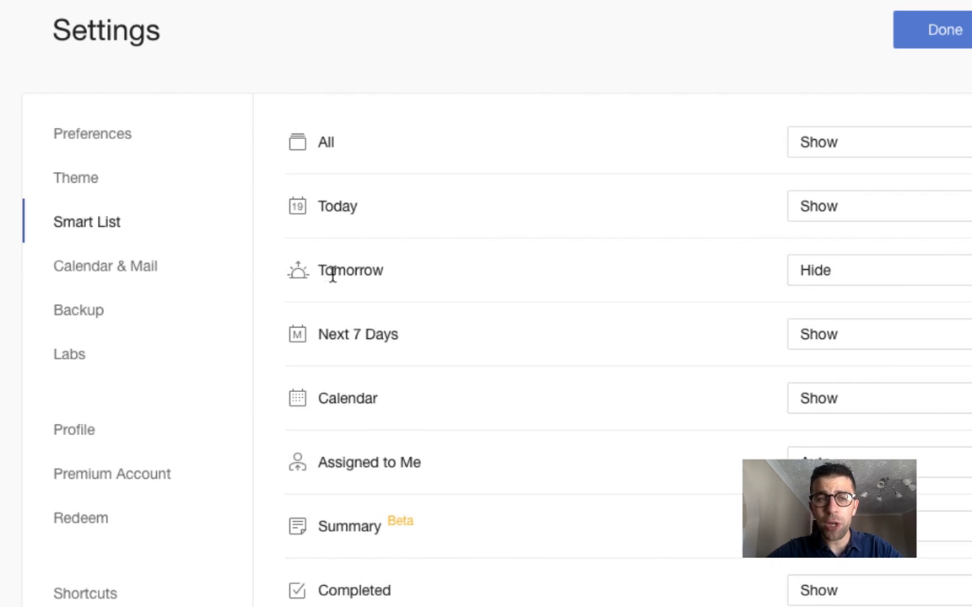
Show Calendar & Mail settings with calendar subscription and add-tasks-by-email options.
click(171, 275)
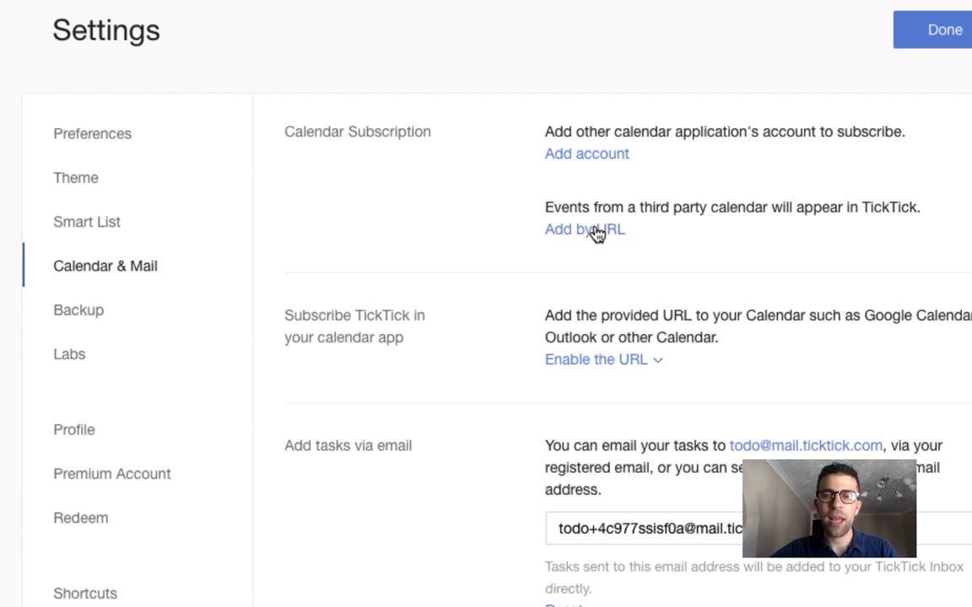
scroll(548, 235, down, 1)
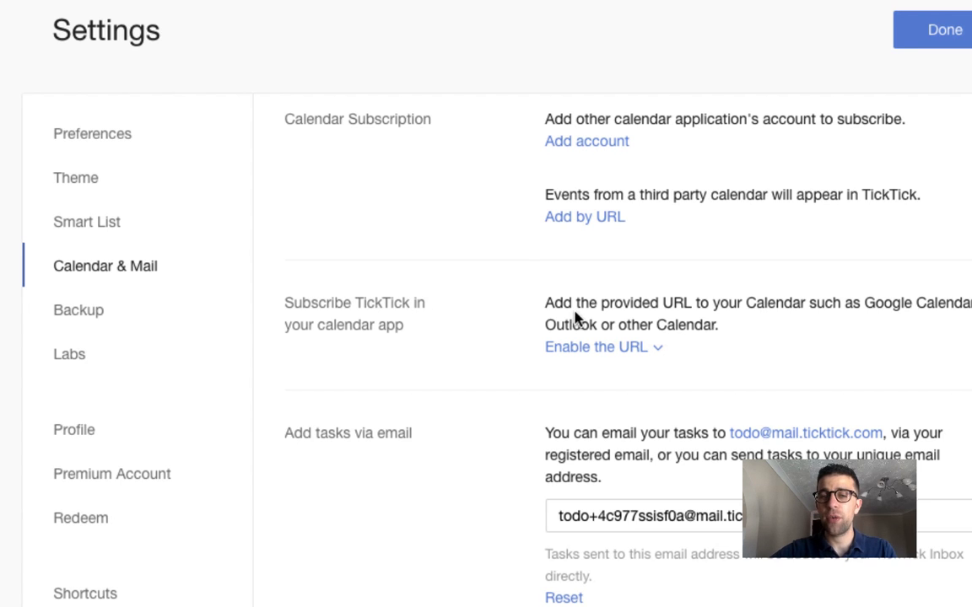
scroll(577, 319, up, 1)
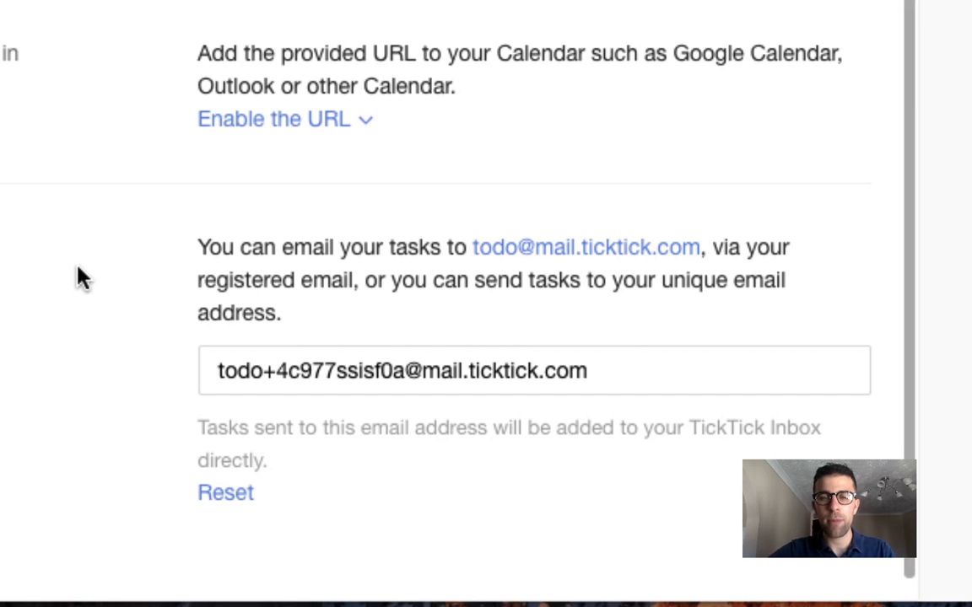
Scroll to Backup & Restore and the import options for Wunderlist, Omnifocus and Astrid.
scroll(485, 303, down, 8)
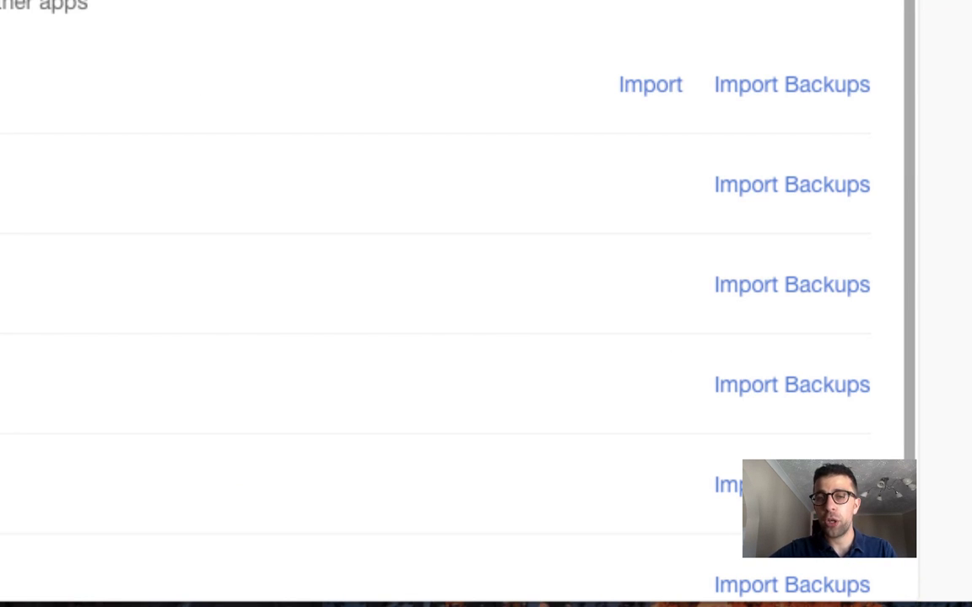
scroll(440, 275, down, 2)
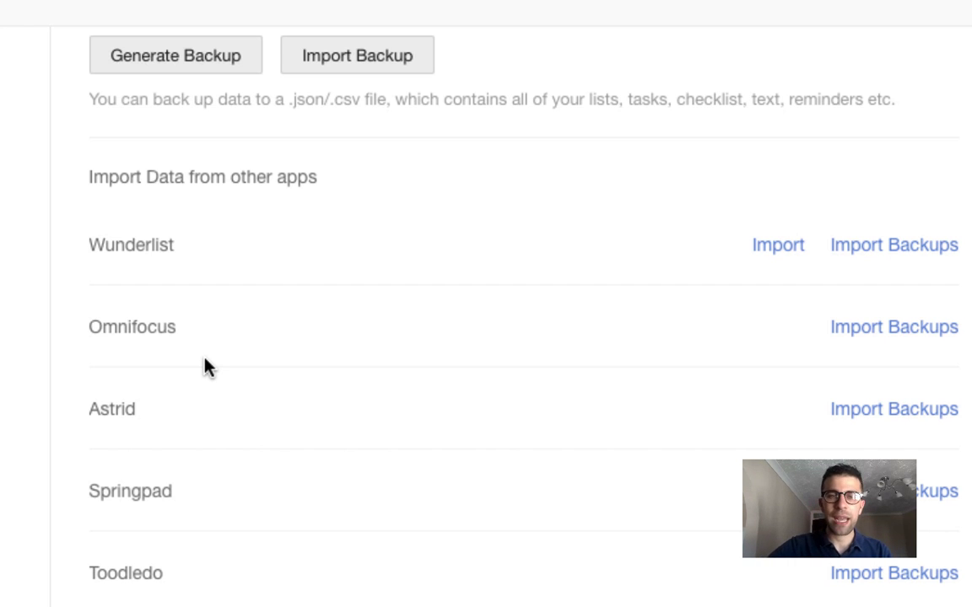
scroll(206, 367, up, 2)
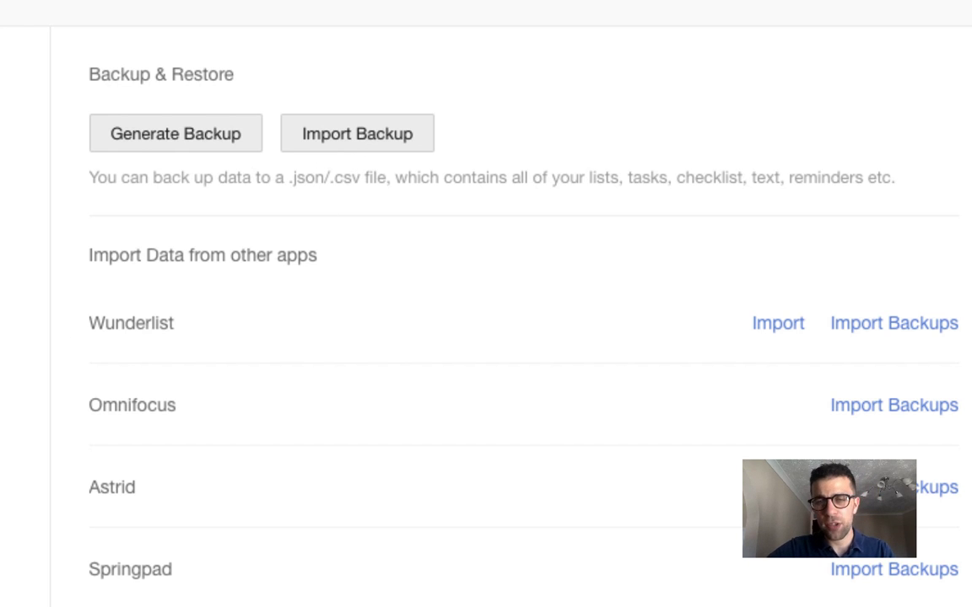
In Labs, skip the PRO-only Mini Calendar and switch on Task Duplication.
click(3, 329)
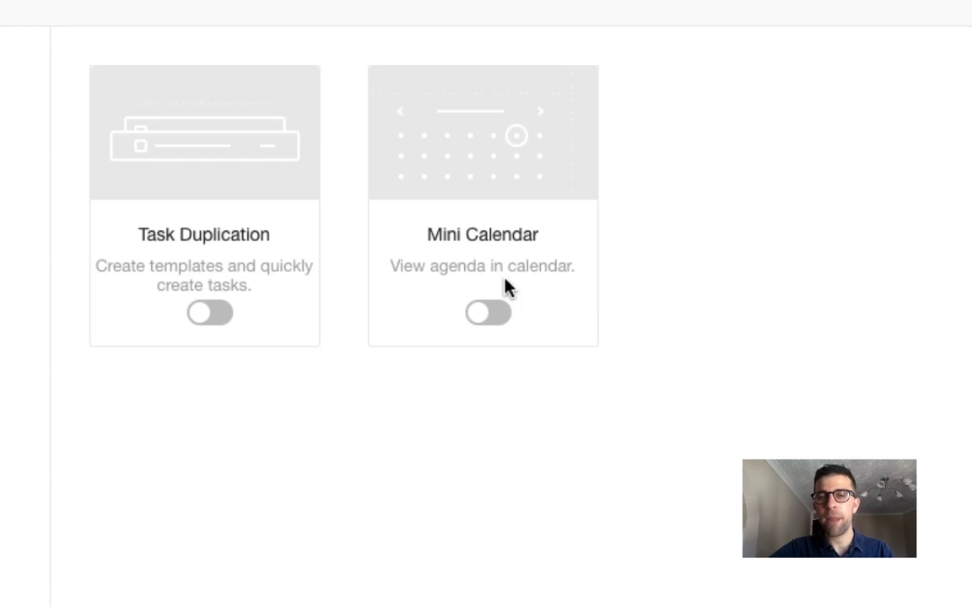
click(486, 319)
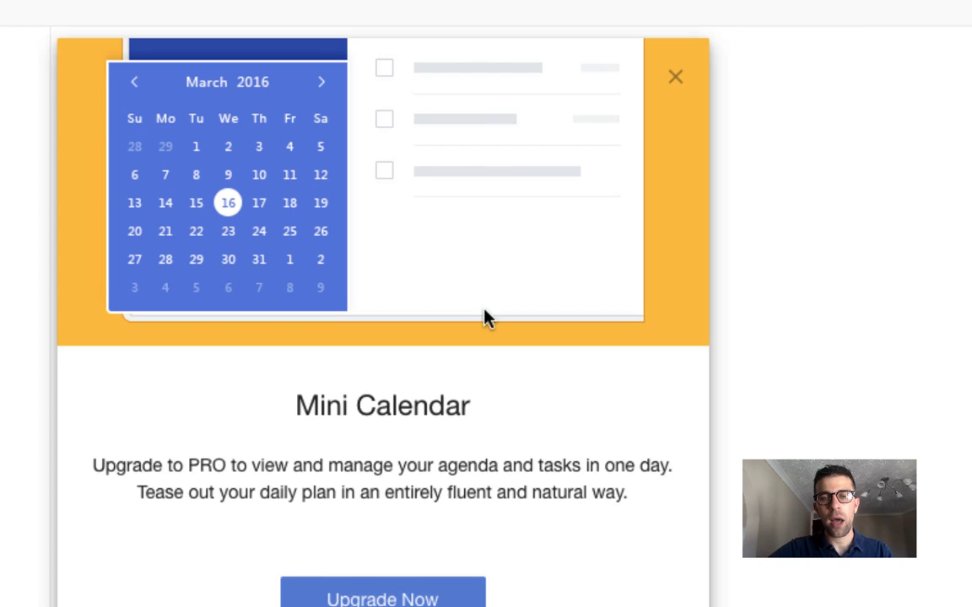
click(675, 77)
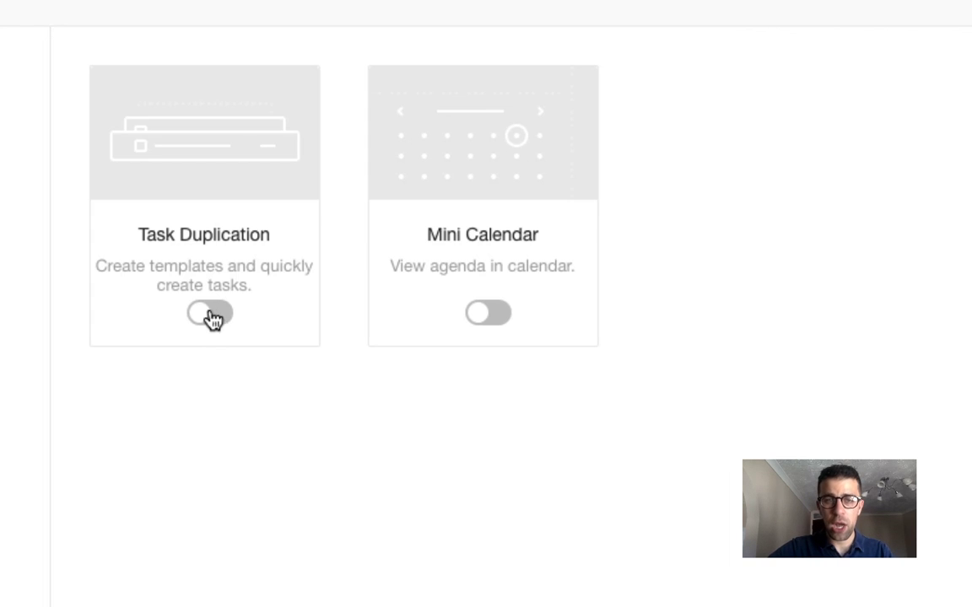
click(197, 315)
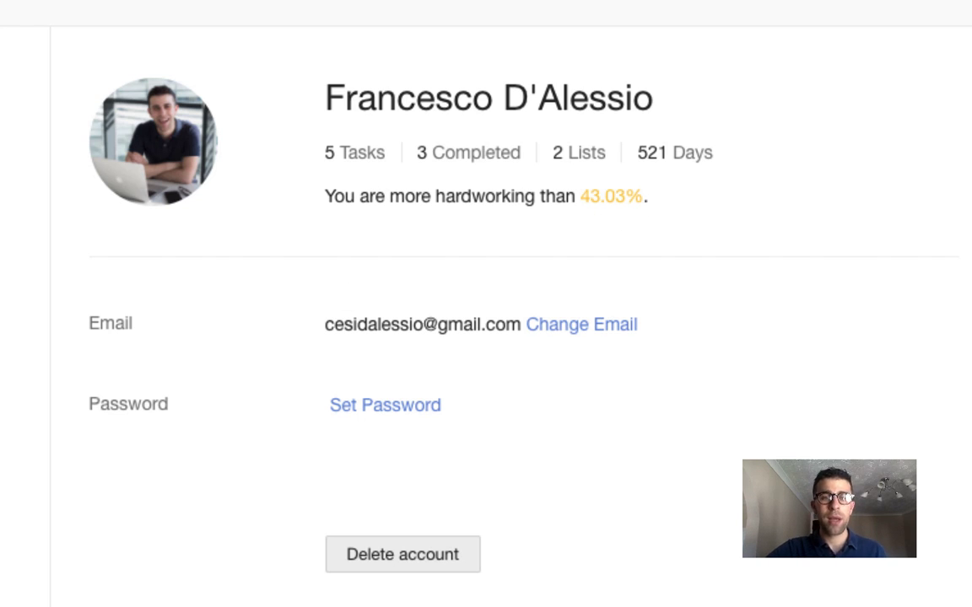
Open Premium Account and scroll through the full list of PRO features.
click(24, 483)
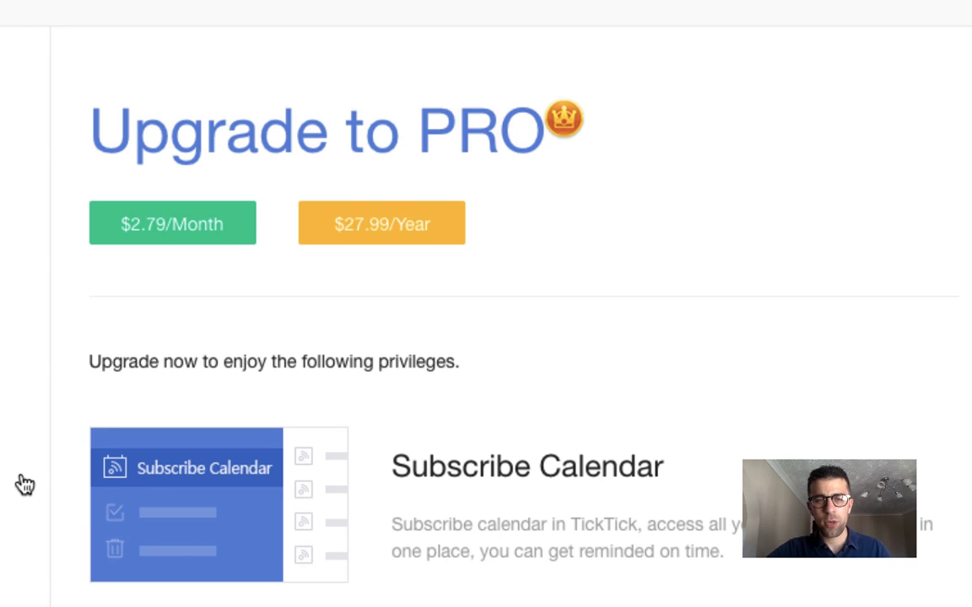
scroll(261, 455, down, 7)
scroll(260, 455, up, 7)
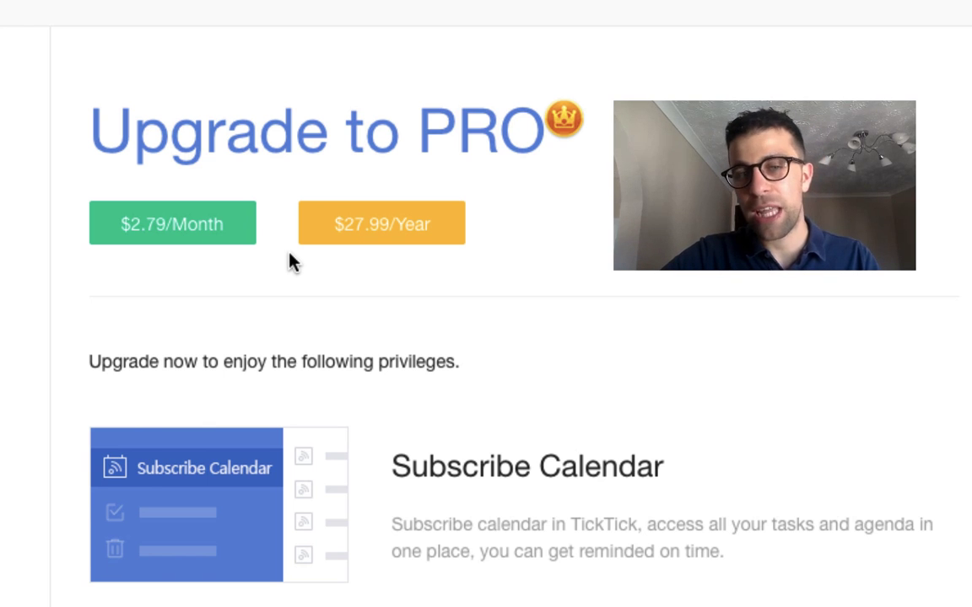
scroll(288, 253, down, 5)
scroll(289, 253, down, 6)
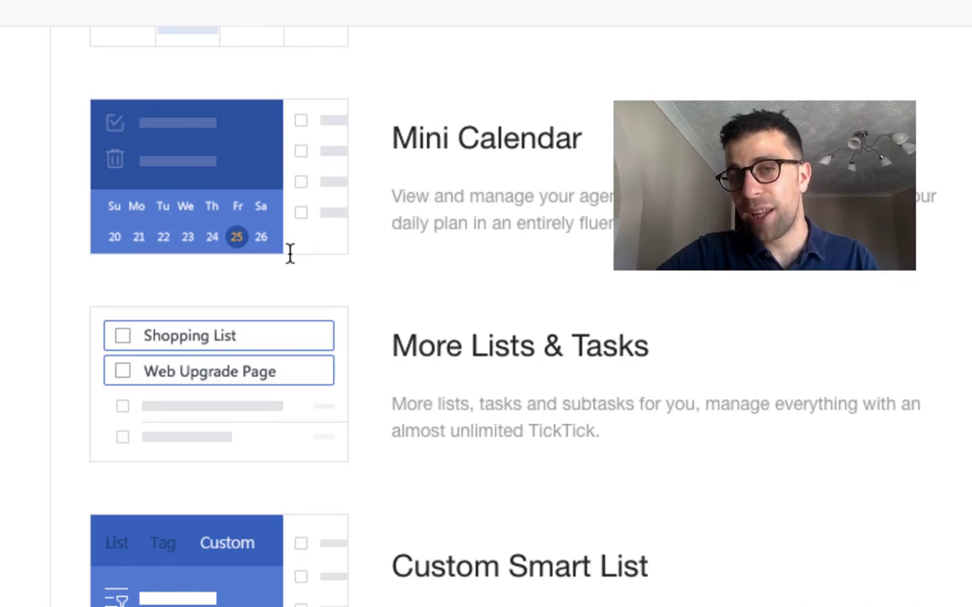
scroll(289, 253, down, 4)
scroll(289, 253, down, 2)
scroll(289, 254, up, 2)
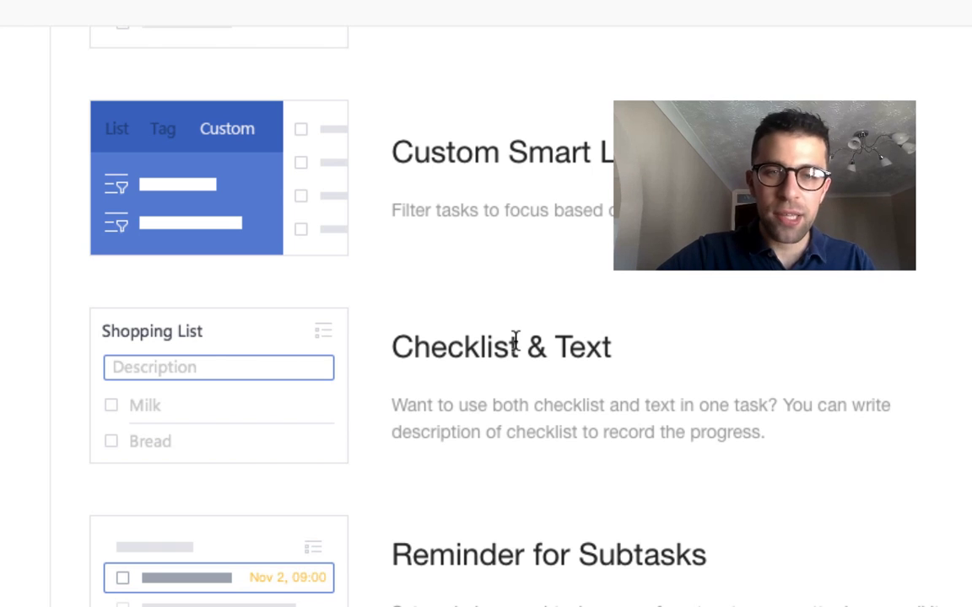
scroll(426, 301, down, 4)
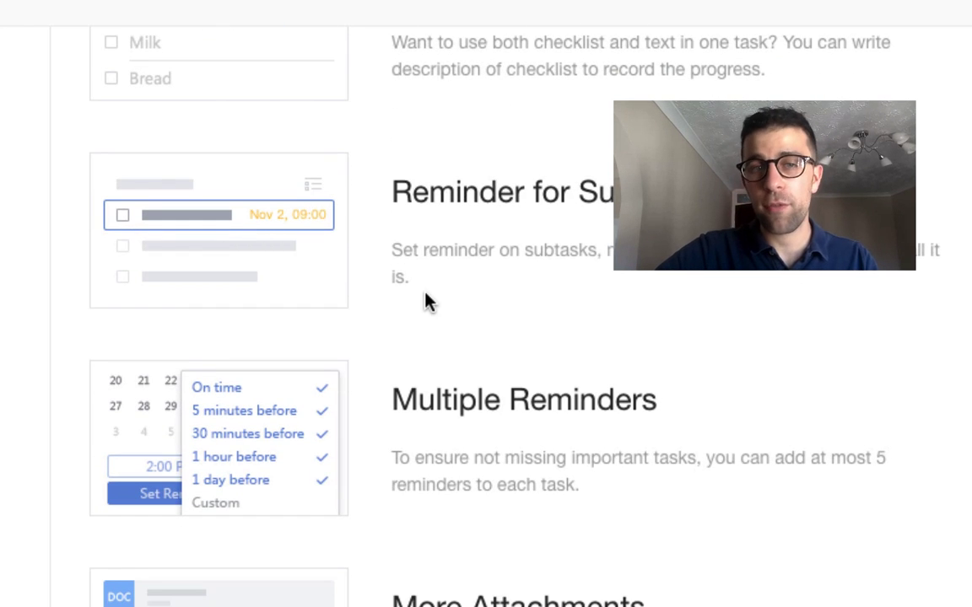
scroll(426, 301, down, 2)
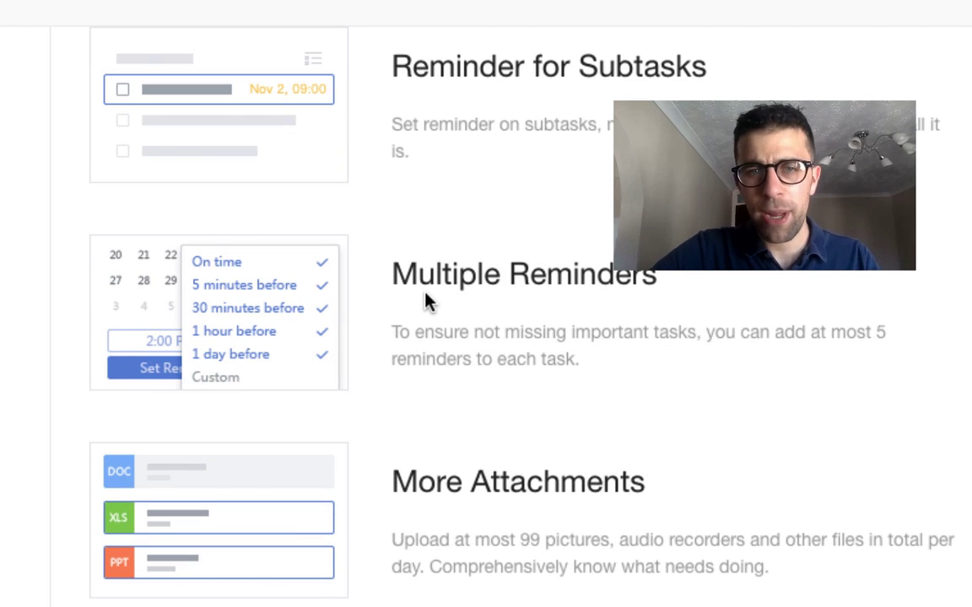
scroll(494, 361, down, 2)
scroll(493, 360, down, 1)
scroll(397, 244, up, 1)
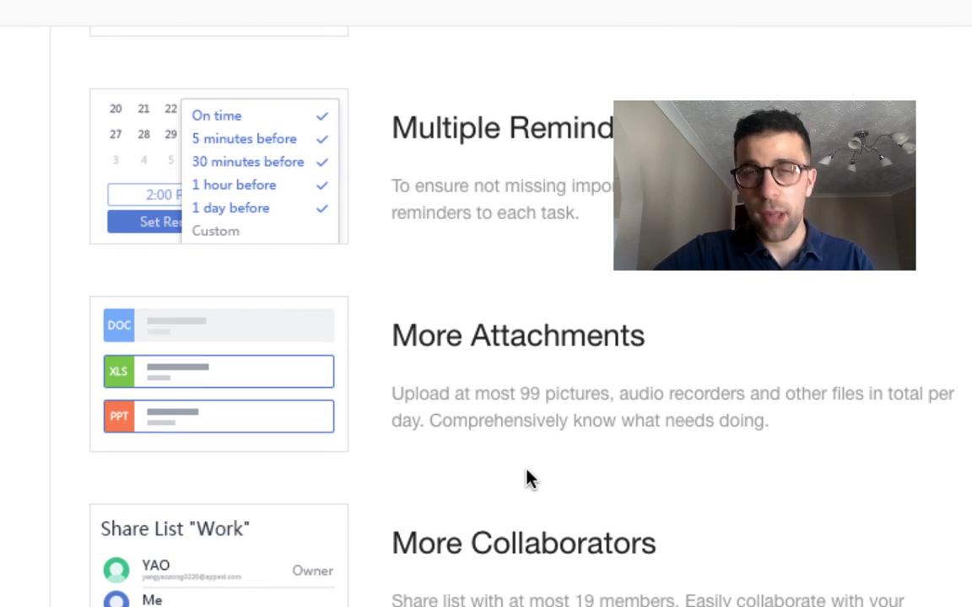
scroll(526, 479, down, 3)
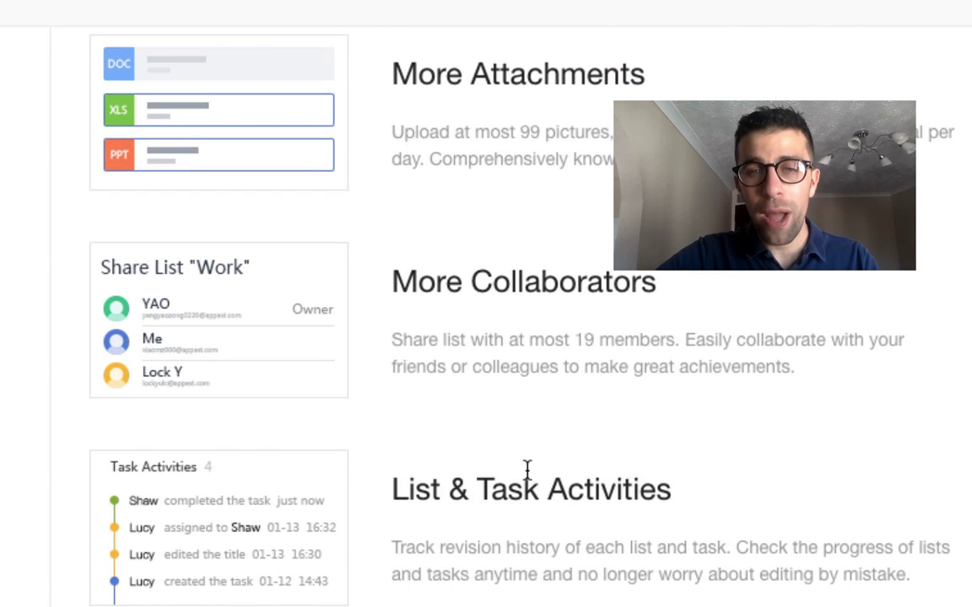
scroll(527, 469, down, 1)
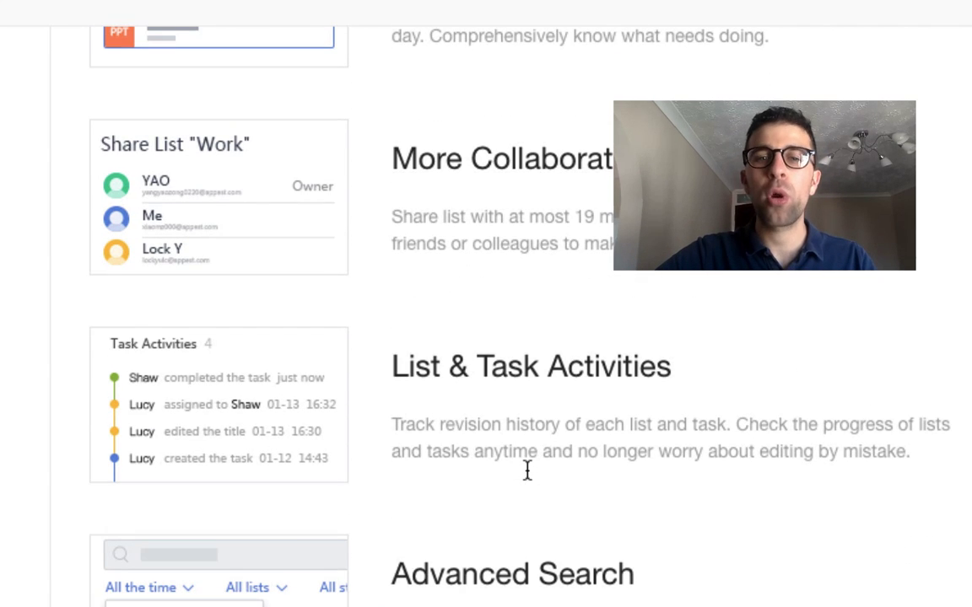
scroll(527, 472, down, 3)
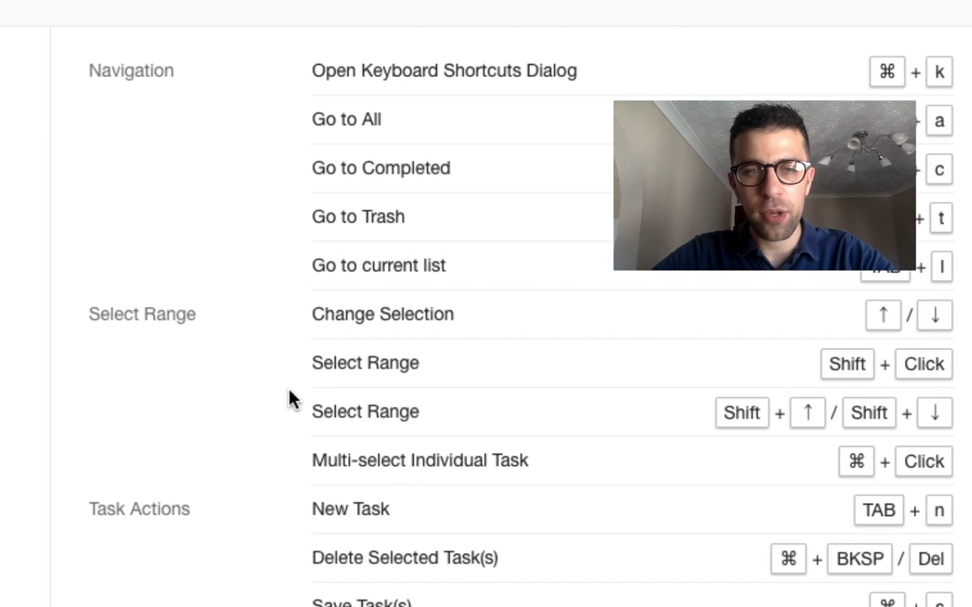
Scroll the keyboard shortcuts list to see task actions like New Task and Set Due Date.
scroll(289, 396, down, 3)
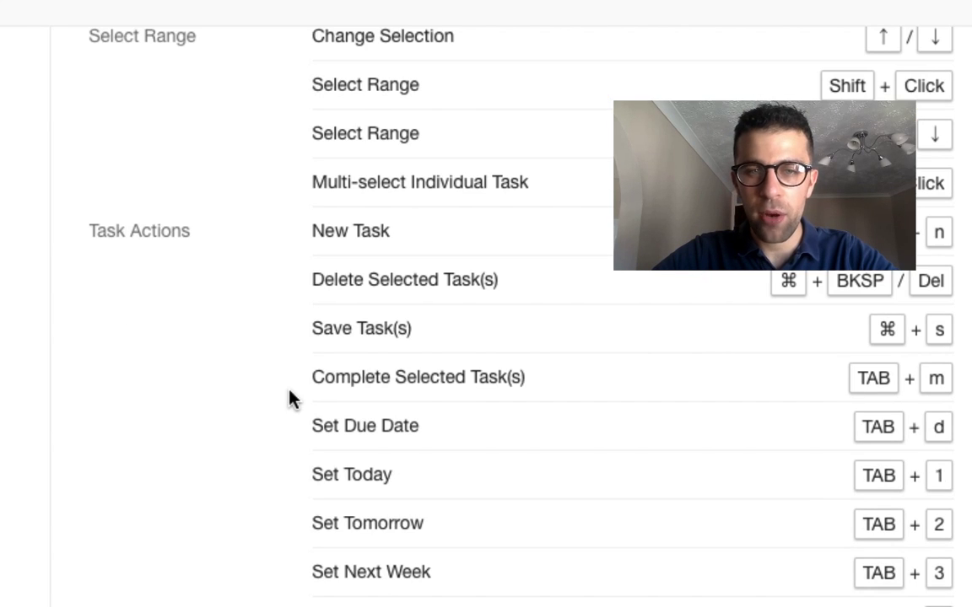